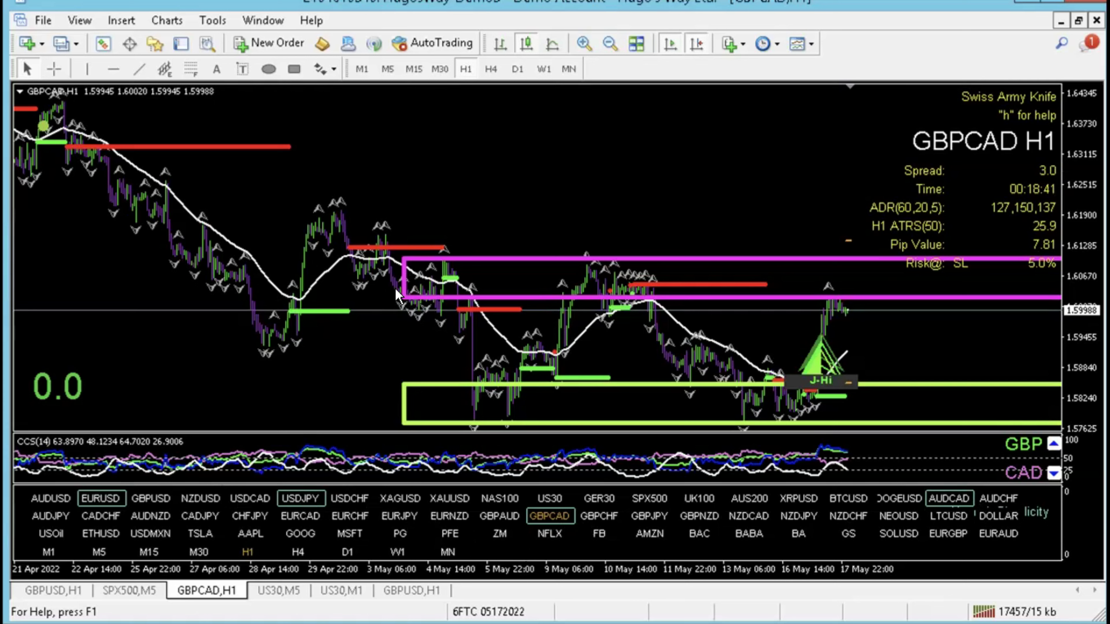
Measure the GBPCAD H1 move from the early-May candles up to the 9–10 May swing high with the crosshair
mouse_move(396, 295)
key("ctrl+f")
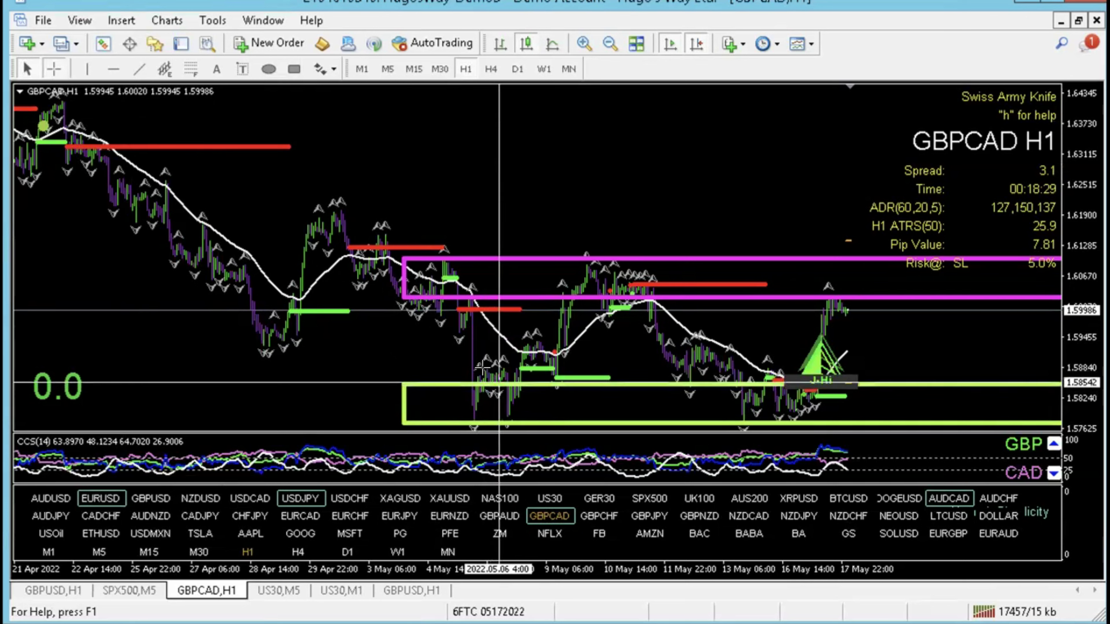
mouse_move(483, 369)
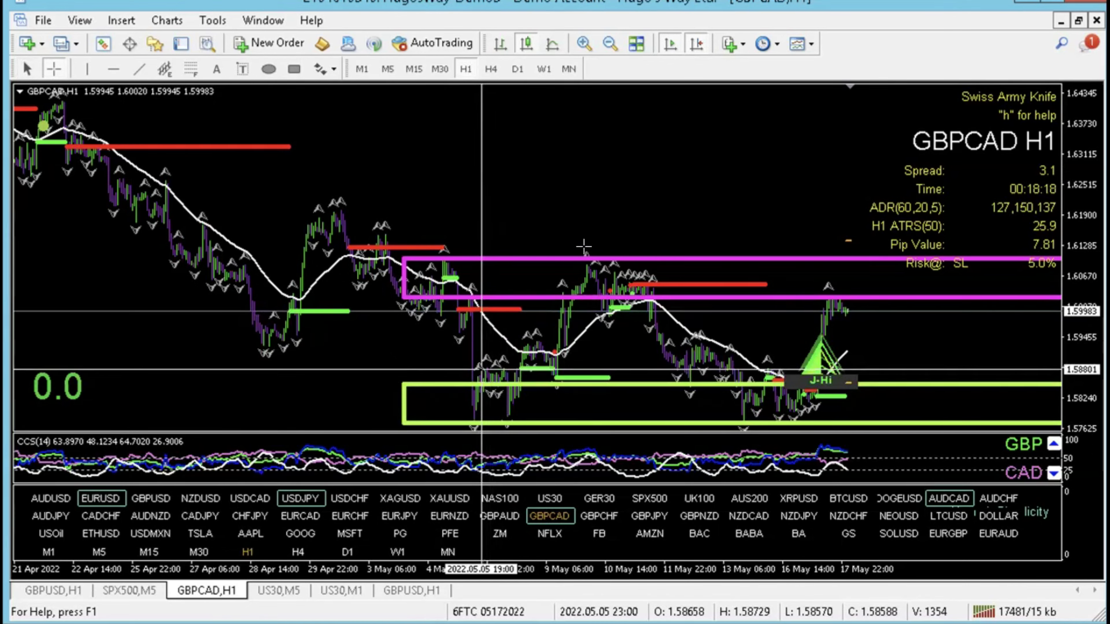
mouse_move(584, 247)
left_mouse_down()
mouse_move(481, 429)
mouse_move(508, 419)
mouse_move(546, 359)
mouse_move(586, 258)
left_mouse_up()
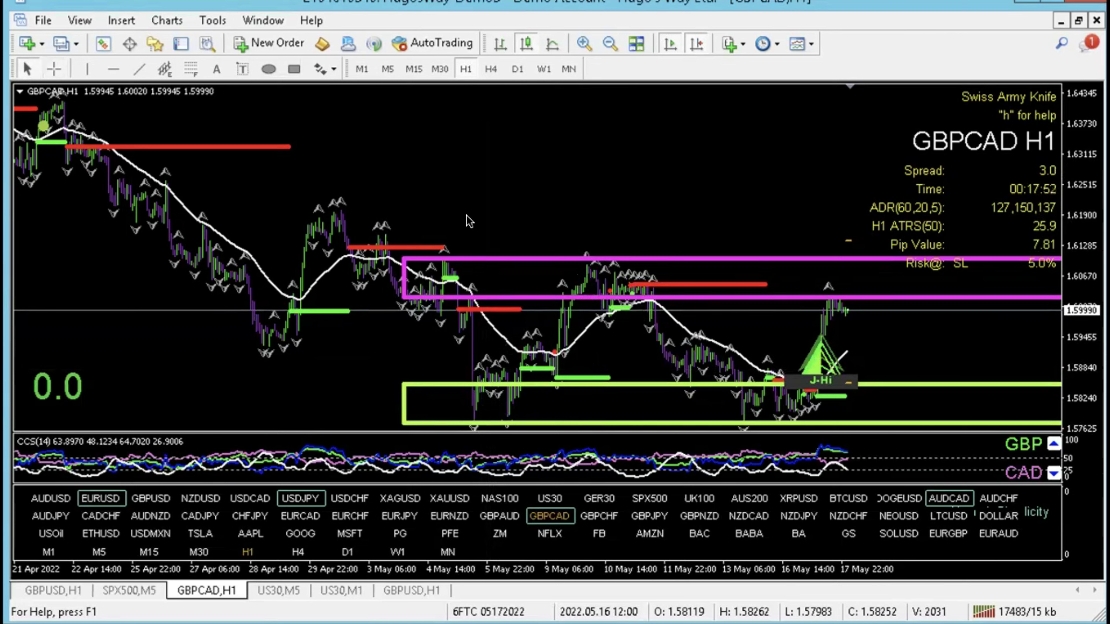
Measure from the latest GBPCAD price back to the late-April highs, and remove the box highlight from GBPCAD in the symbol grid
left_click(53, 68)
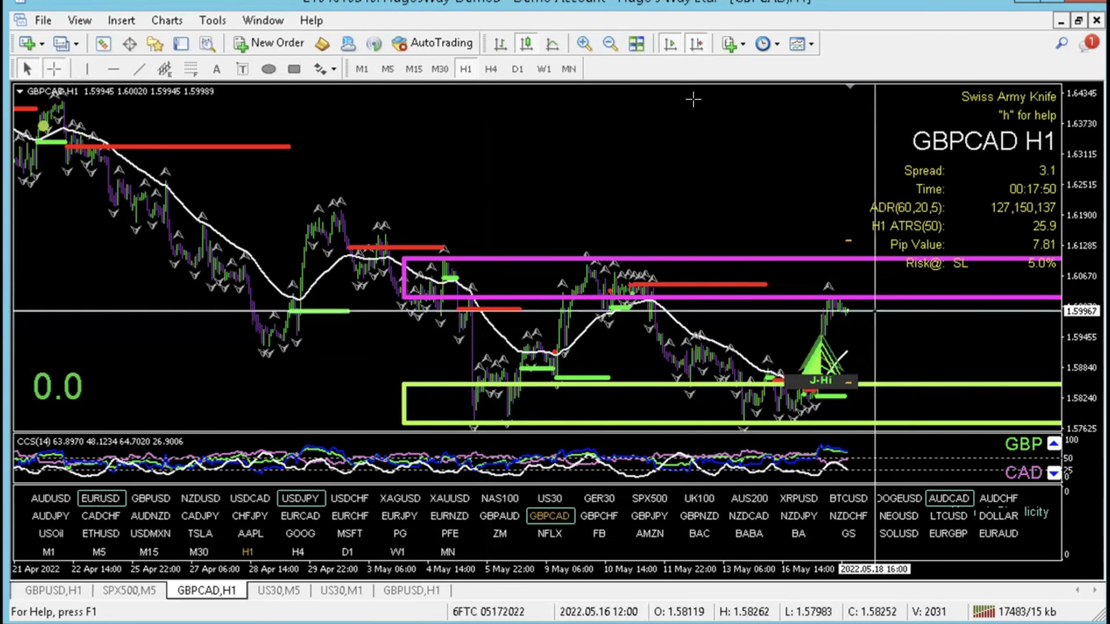
left_click_drag(875, 311, 693, 100)
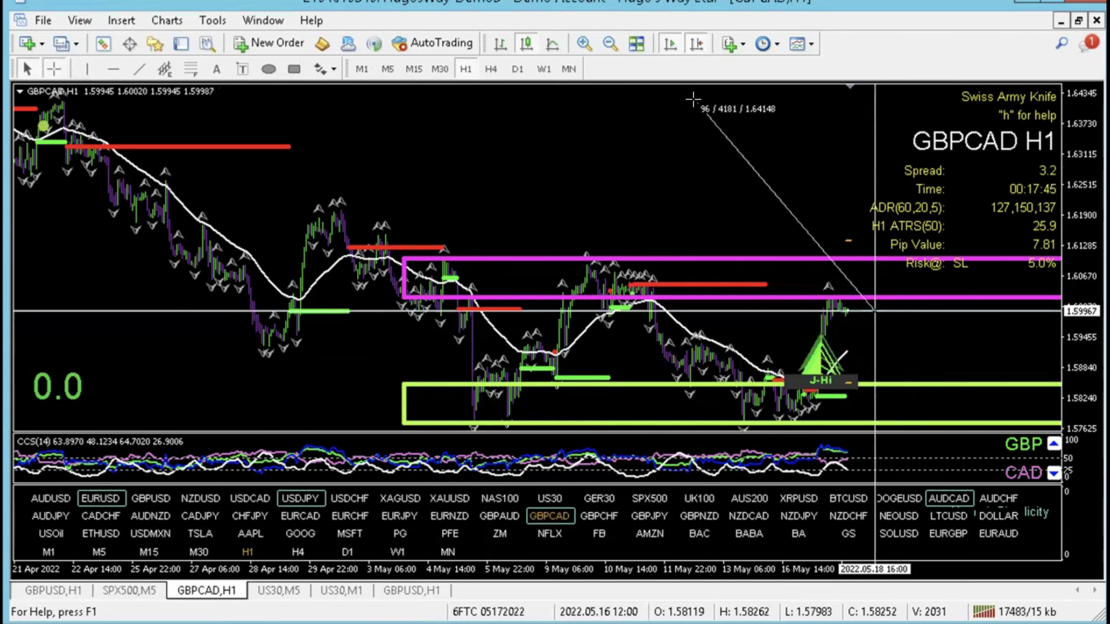
left_click_drag(694, 100, 79, 112)
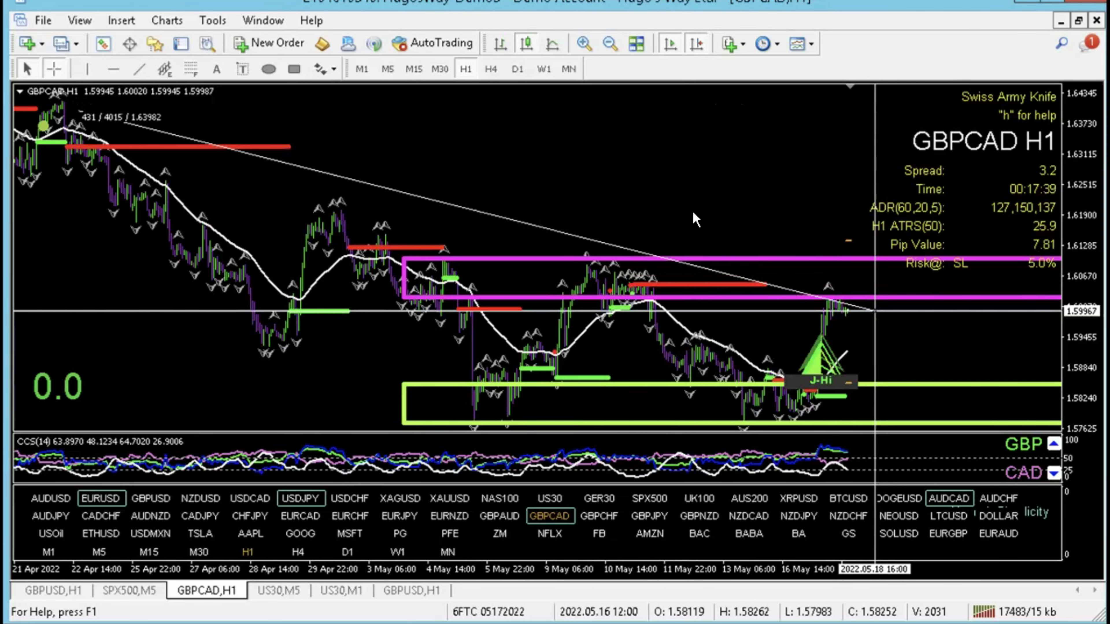
left_click_drag(699, 271, 708, 271)
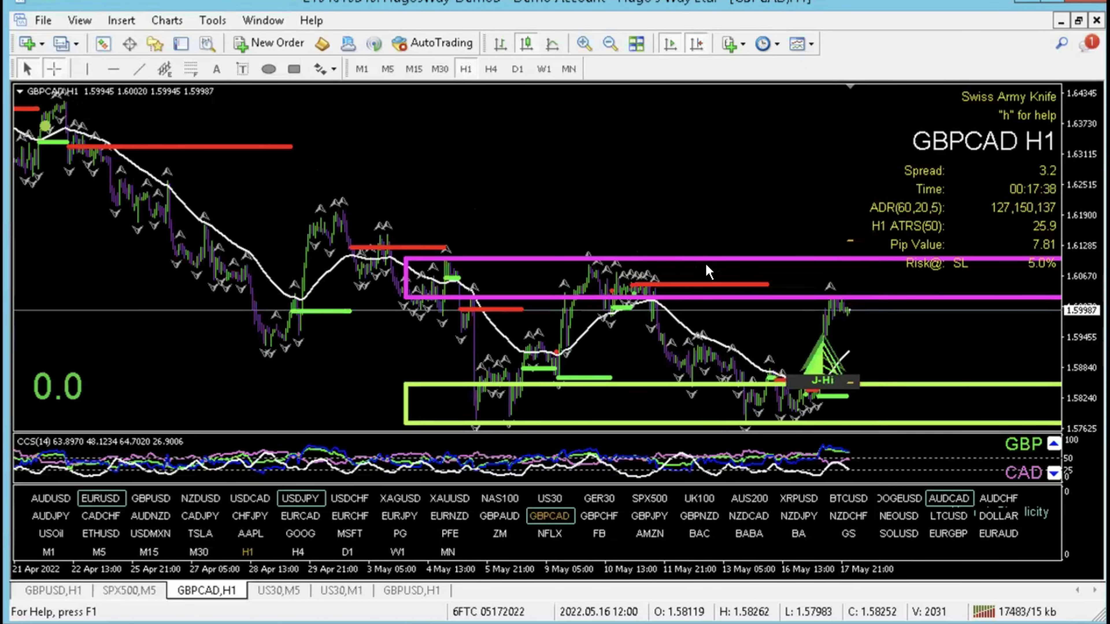
left_click(572, 516)
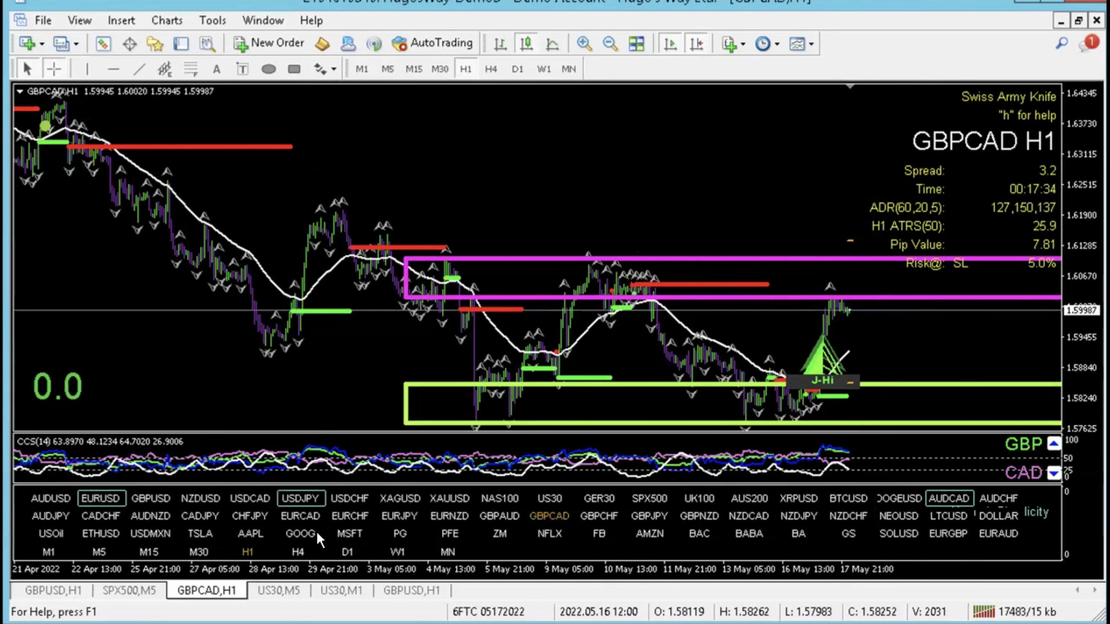
Switch to the AUDCAD H1 chart and measure from the 4 May price up to the swing high above the magenta zone
left_click(955, 497)
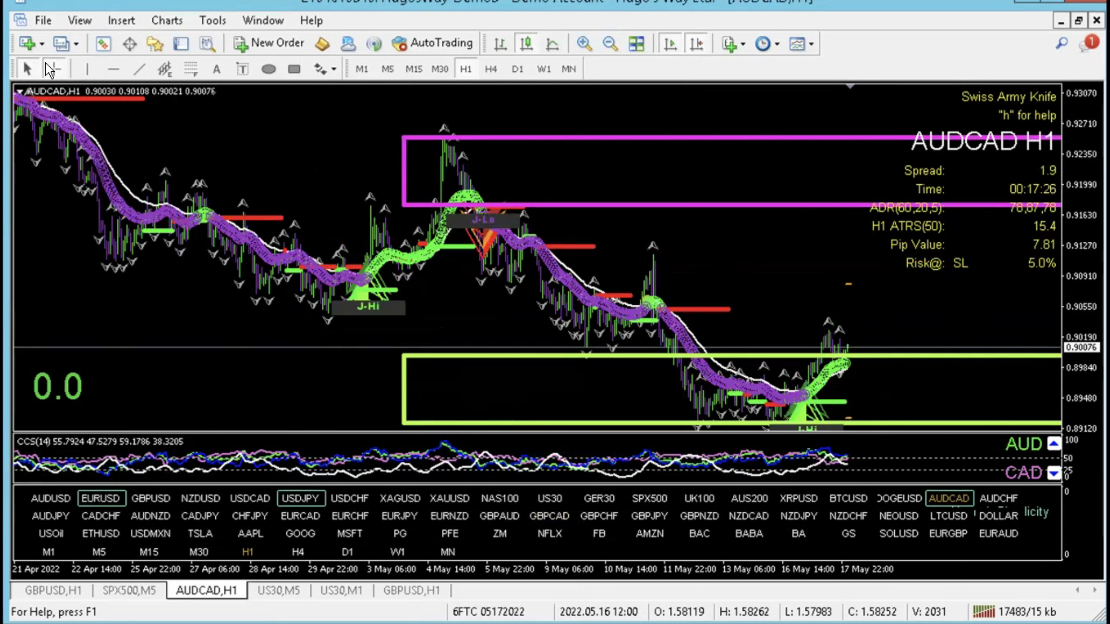
left_click(53, 68)
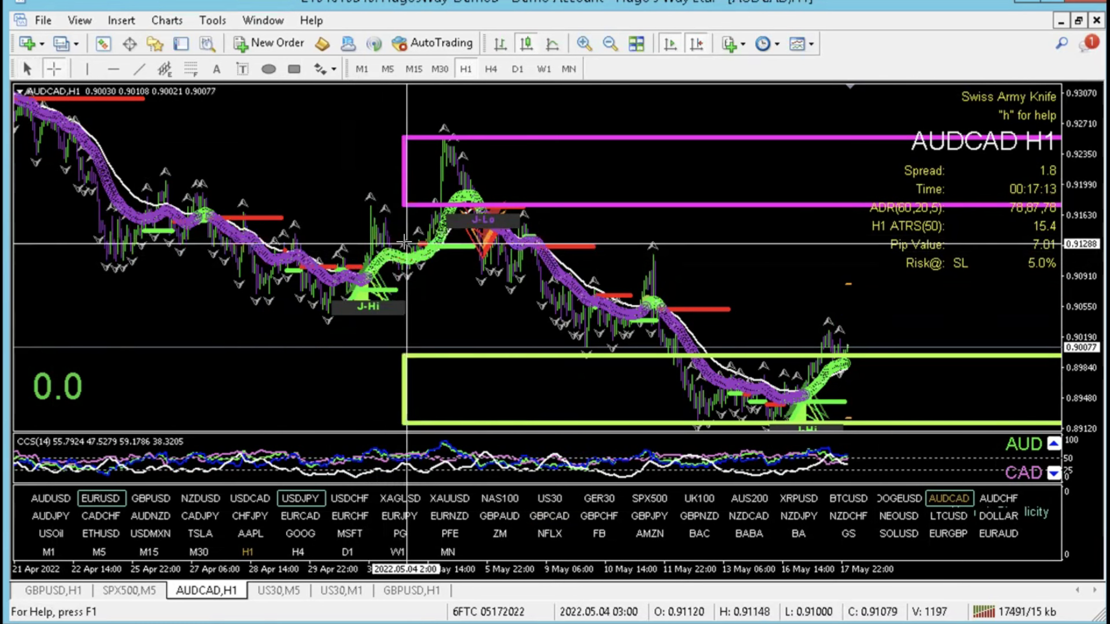
left_click_drag(404, 242, 443, 125)
scroll(442, 125, "up", 3)
scroll(443, 126, "down", 3)
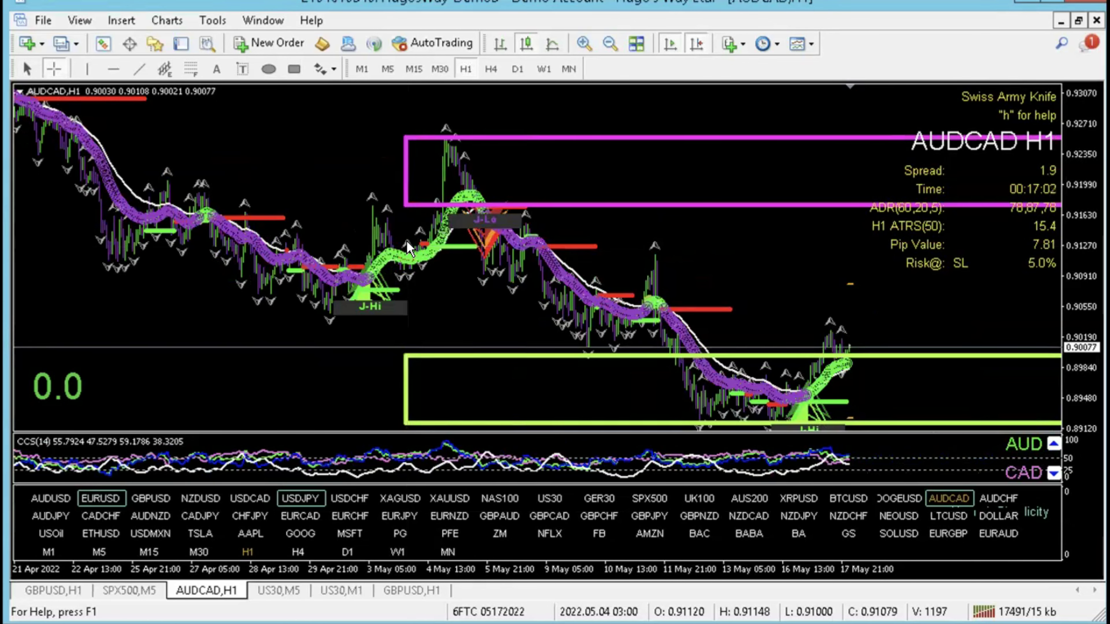
key("Right")
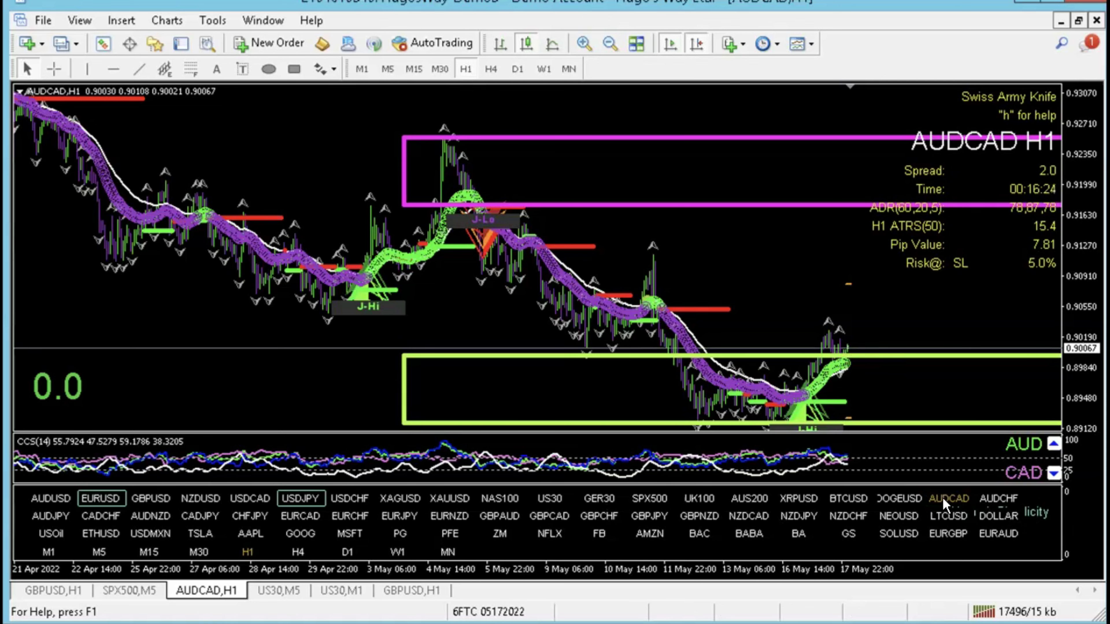
Switch to the USDJPY H1 chart and measure from the 4 May price down to the swing low at the lime zone
left_click(296, 497)
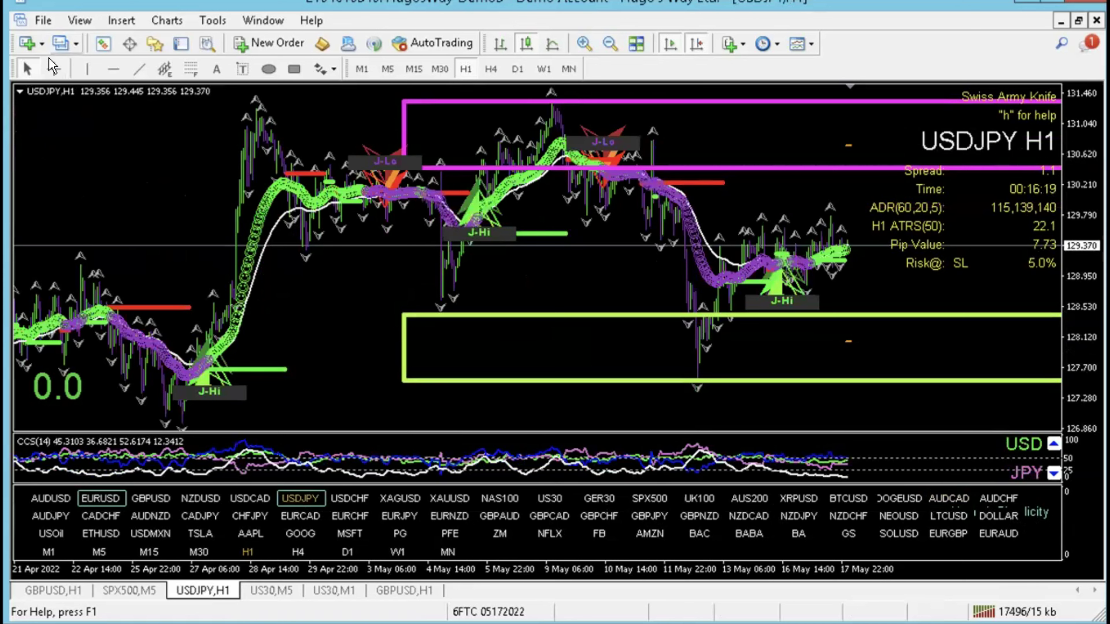
left_click(55, 69)
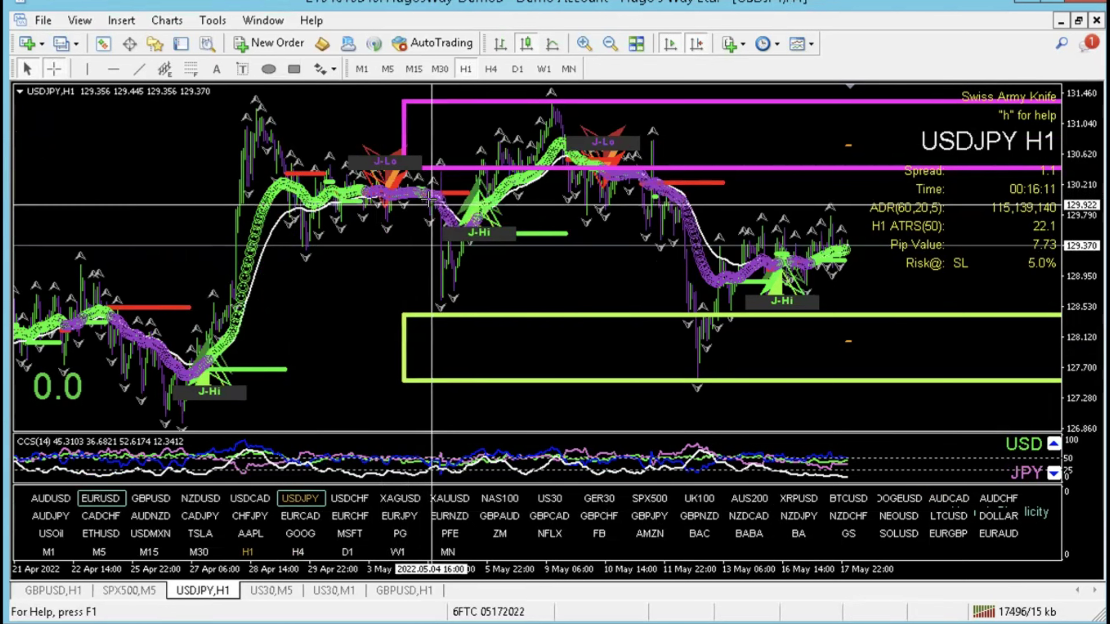
mouse_move(442, 250)
left_mouse_down()
mouse_move(439, 302)
mouse_move(556, 93)
mouse_move(650, 208)
mouse_move(712, 314)
mouse_move(696, 375)
left_mouse_up()
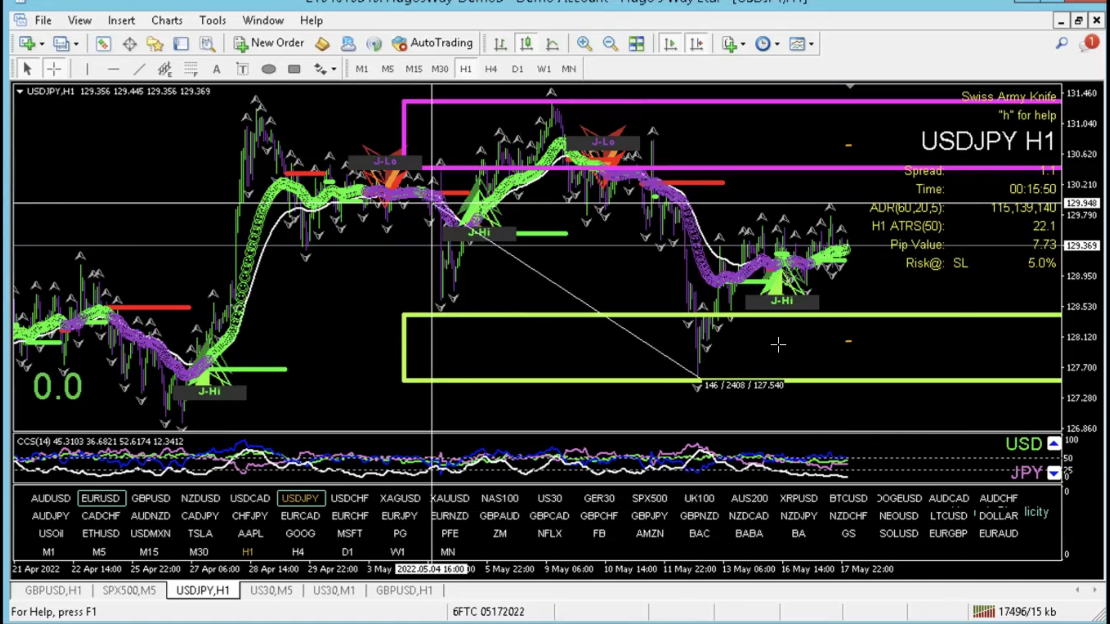
left_click(842, 127)
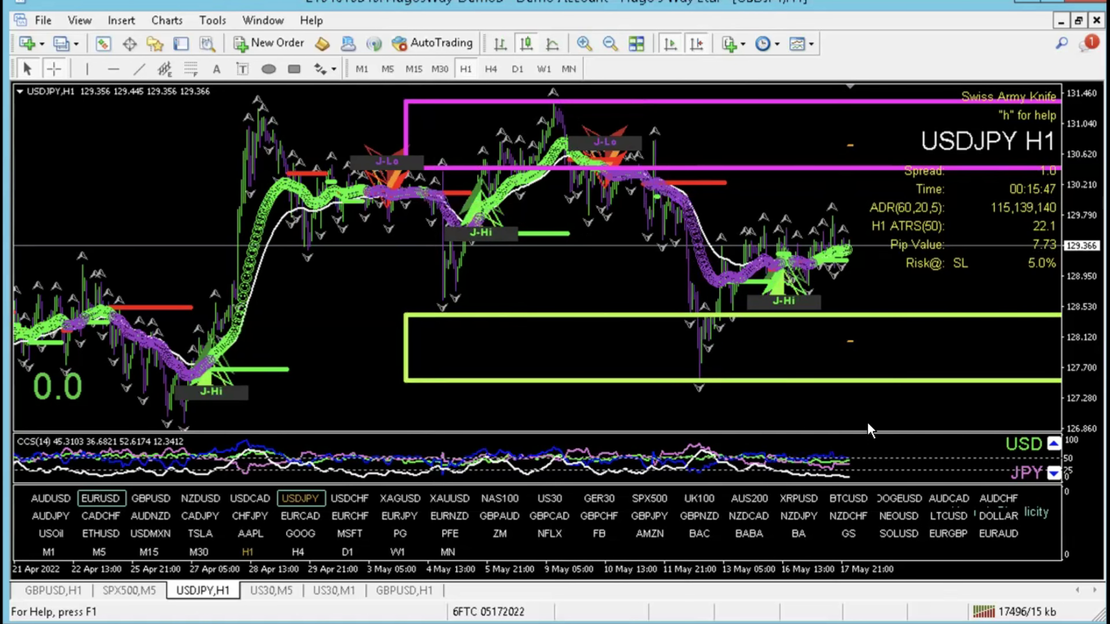
key("Right")
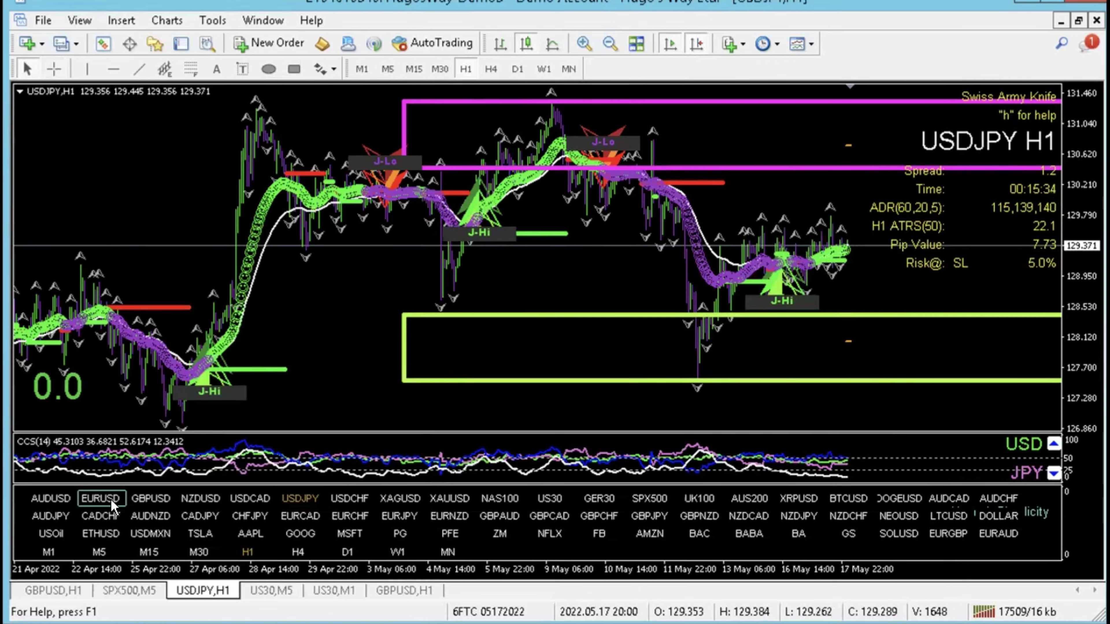
Switch to the EURUSD H1 chart and measure from the 4 May price up to the swing high at the magenta zone
left_click(101, 498)
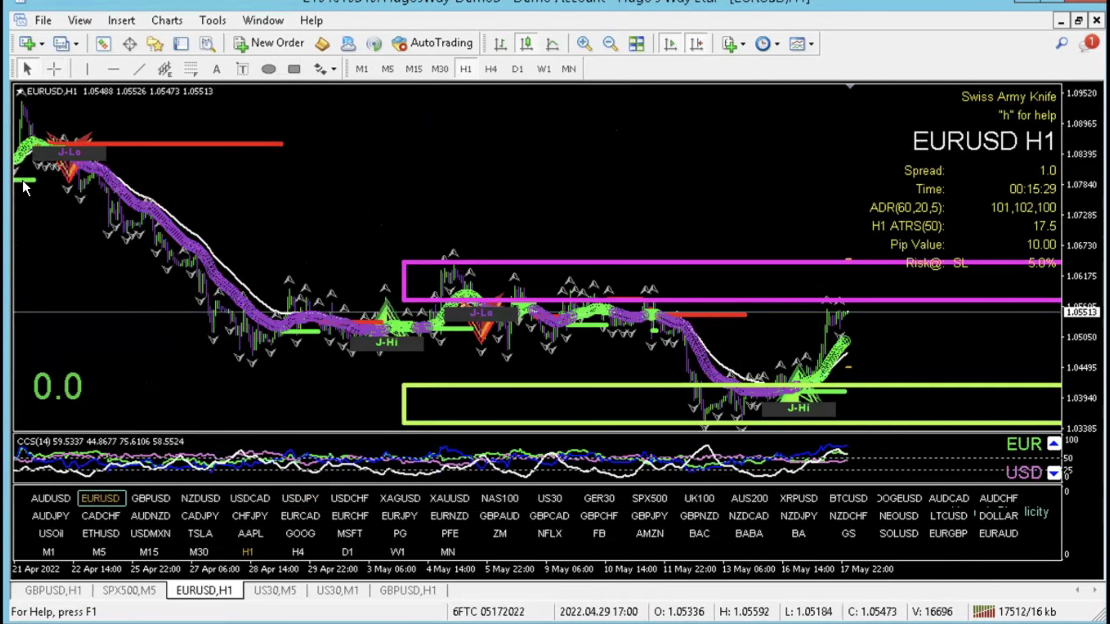
left_click(54, 69)
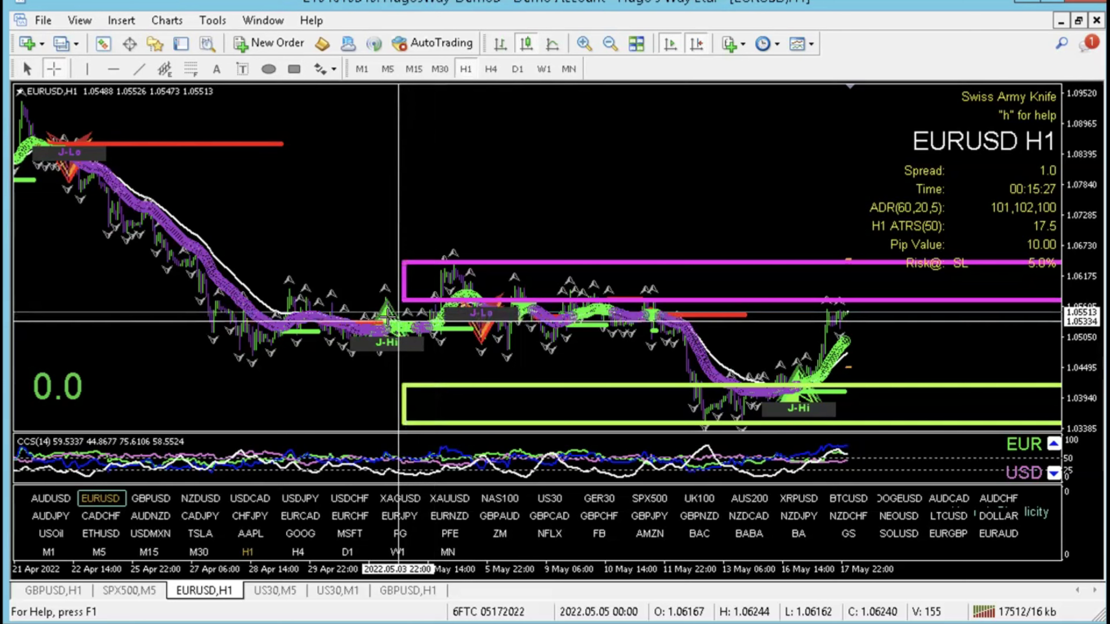
mouse_move(387, 316)
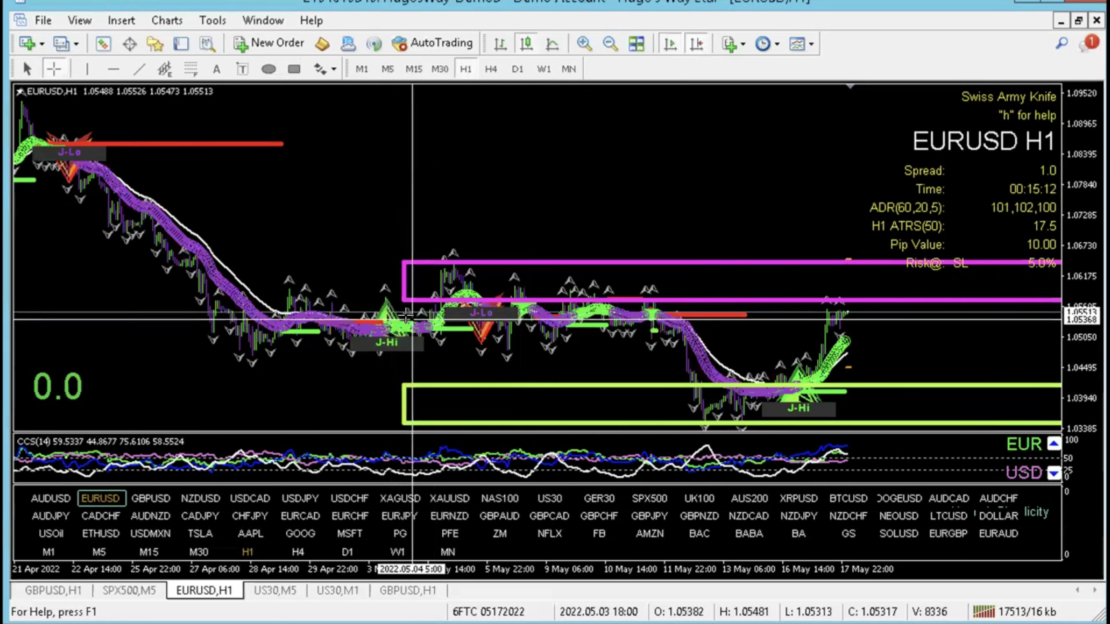
mouse_move(406, 314)
left_mouse_down()
mouse_move(448, 271)
mouse_move(450, 254)
left_mouse_up()
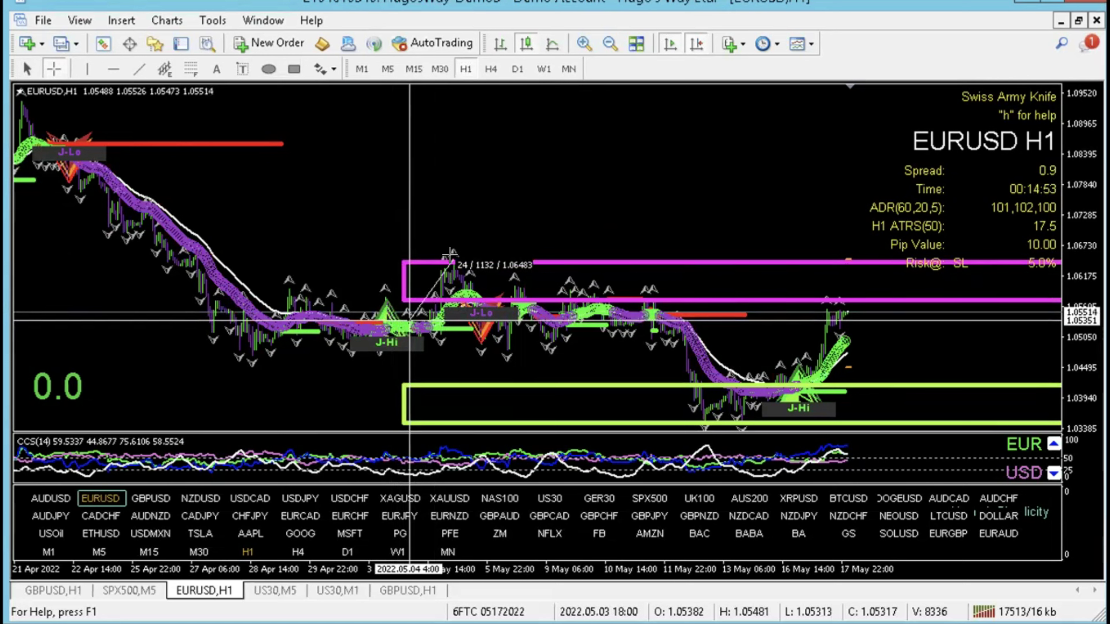
Measure from the same 4 May price on EURUSD back to the 28 April swing low
left_click_drag(776, 411, 252, 357)
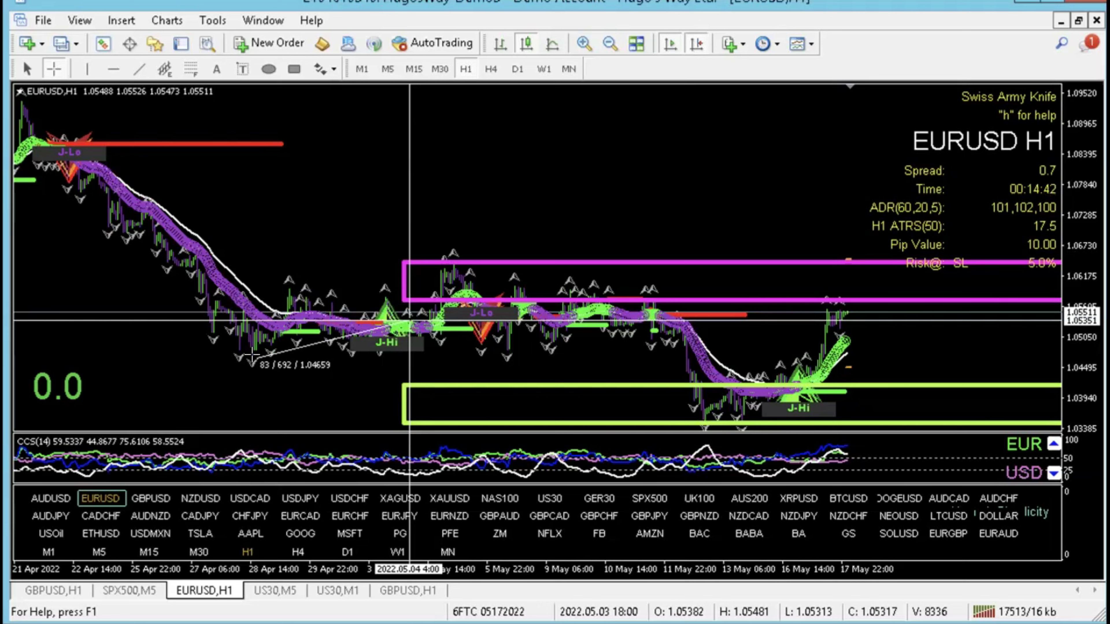
left_click_drag(252, 358, 255, 357)
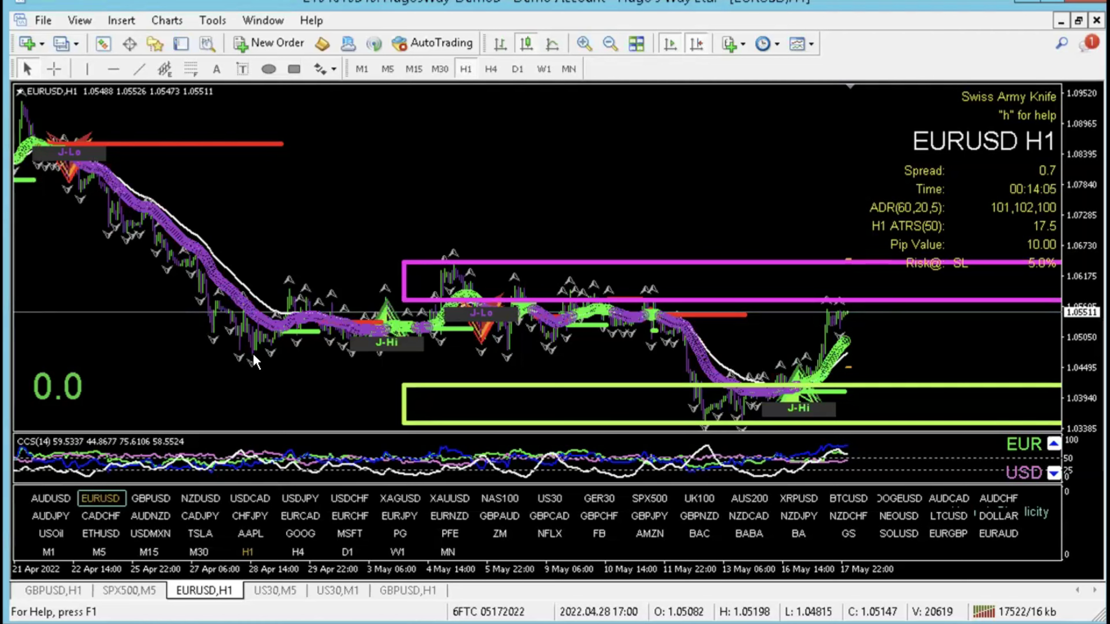
scroll(1044, 227, "up", 1)
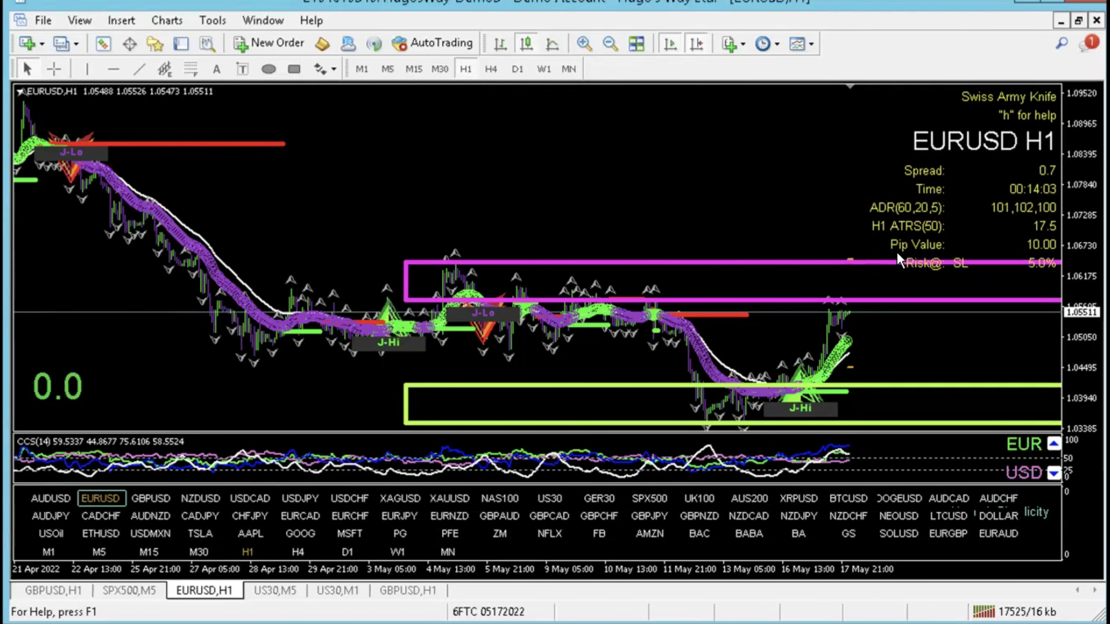
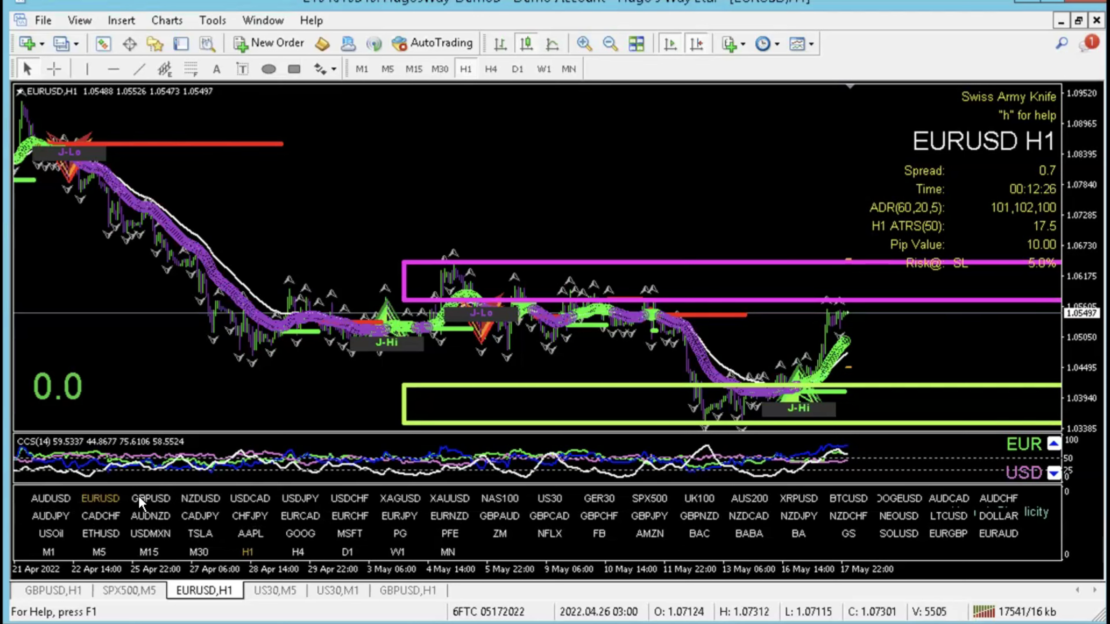
Switch to the USDCHF H1 chart, enlarge the candles, and inspect the 17 May lows with the crosshair
left_click(349, 497)
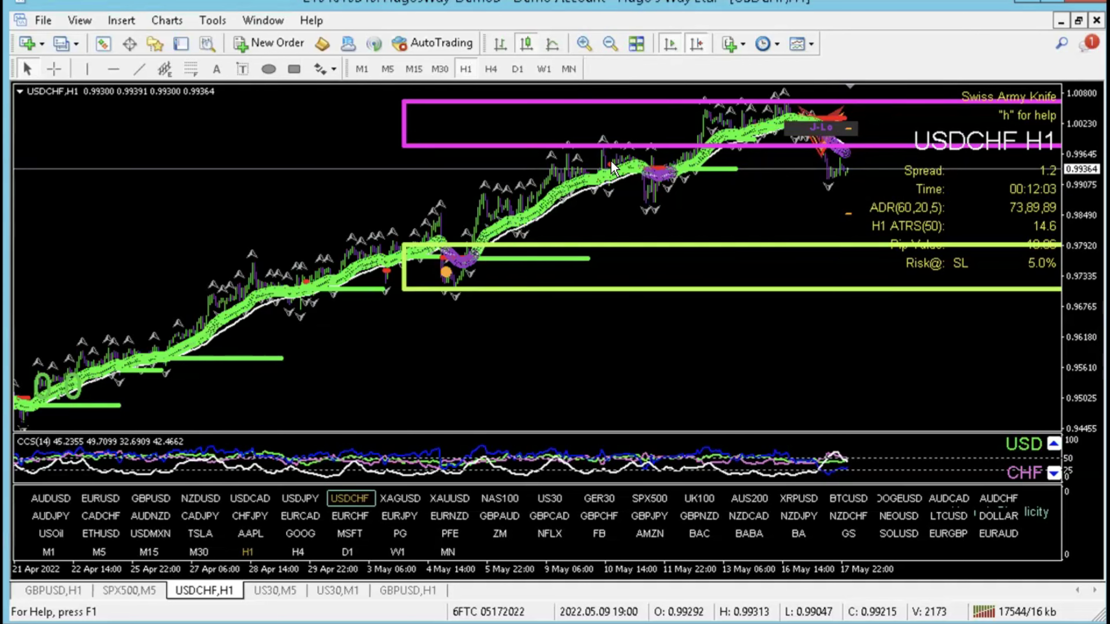
key("plus")
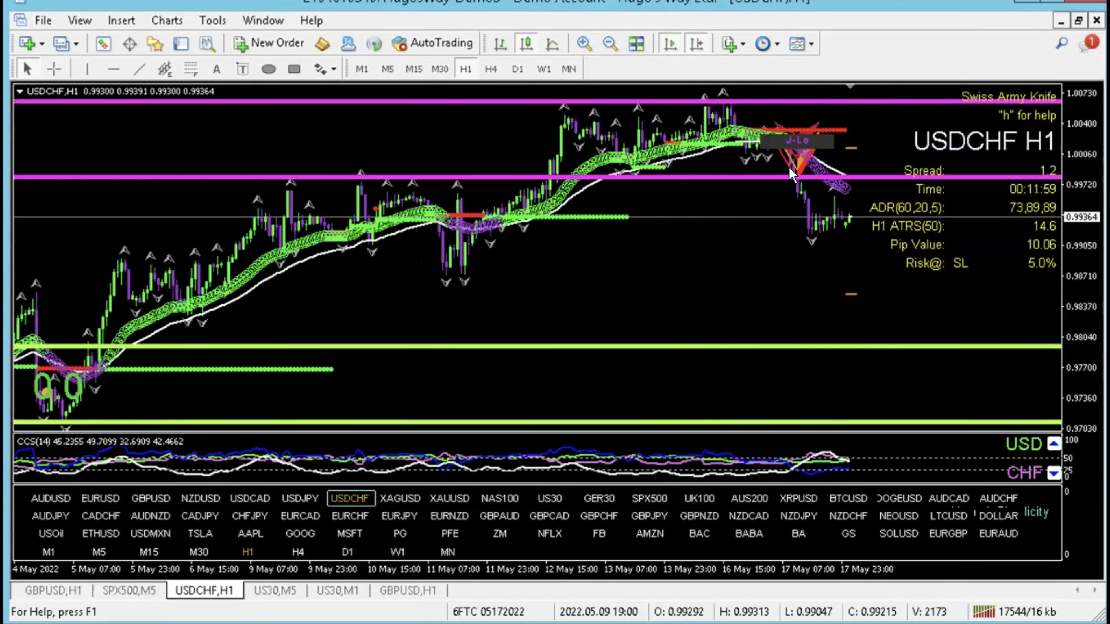
left_click(54, 69)
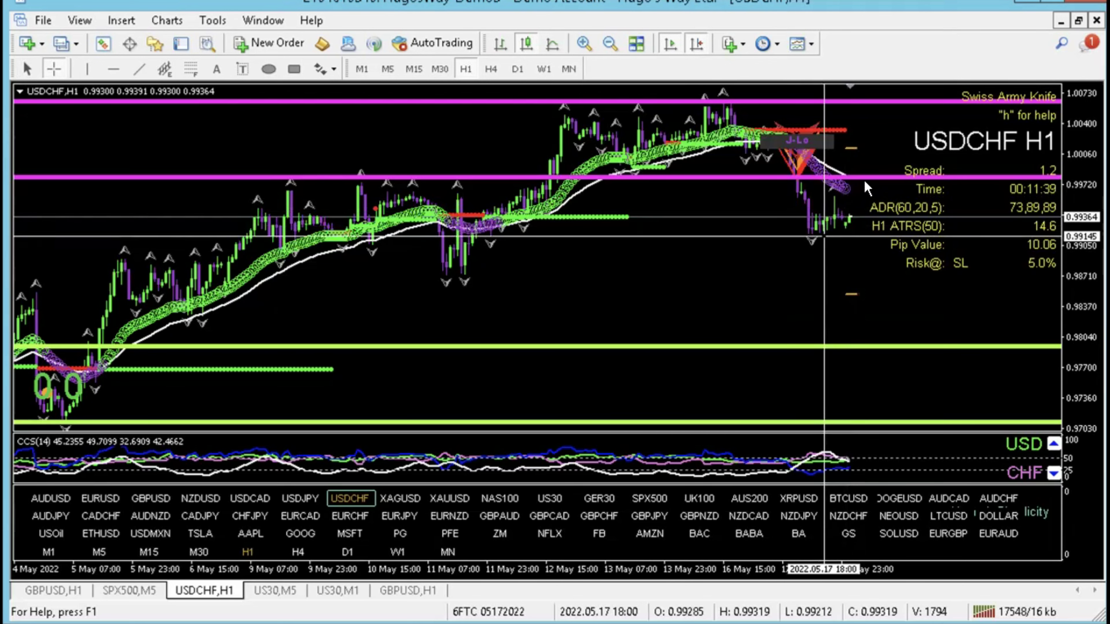
left_click(860, 192)
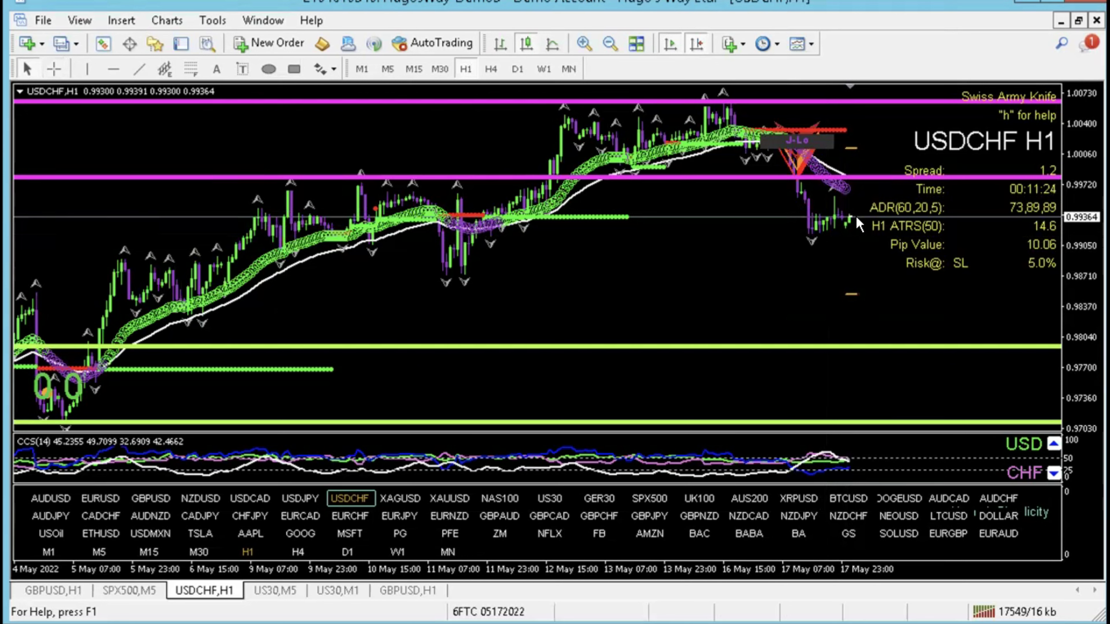
Restore the wider USDCHF view and measure from the latest 17 May candles up to the recent swing high
left_click(609, 43)
left_click(57, 69)
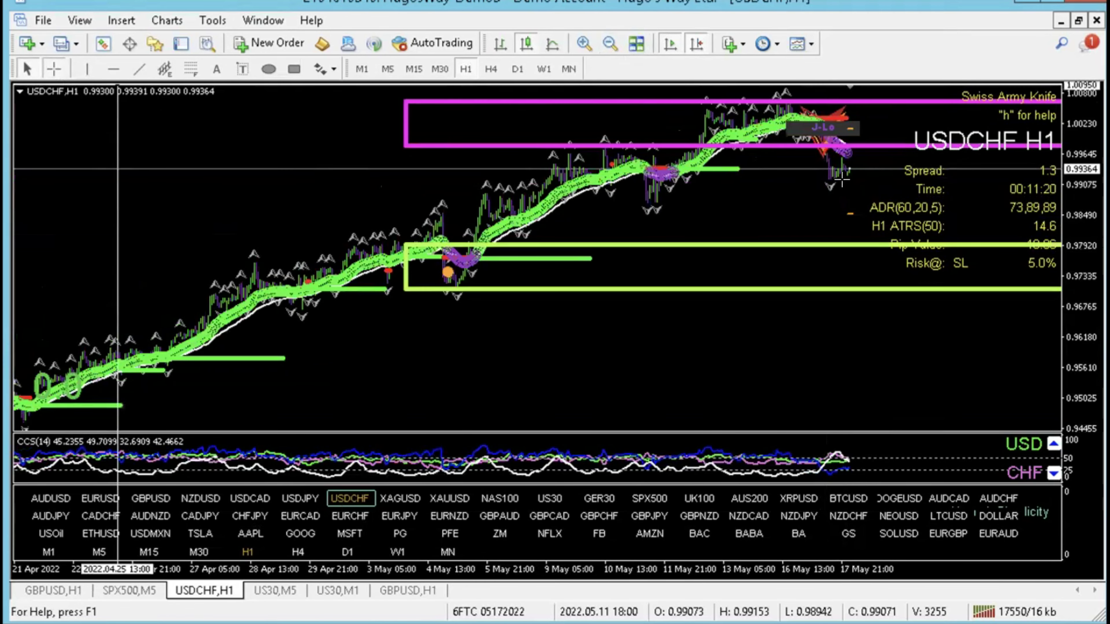
left_click_drag(786, 81, 786, 81)
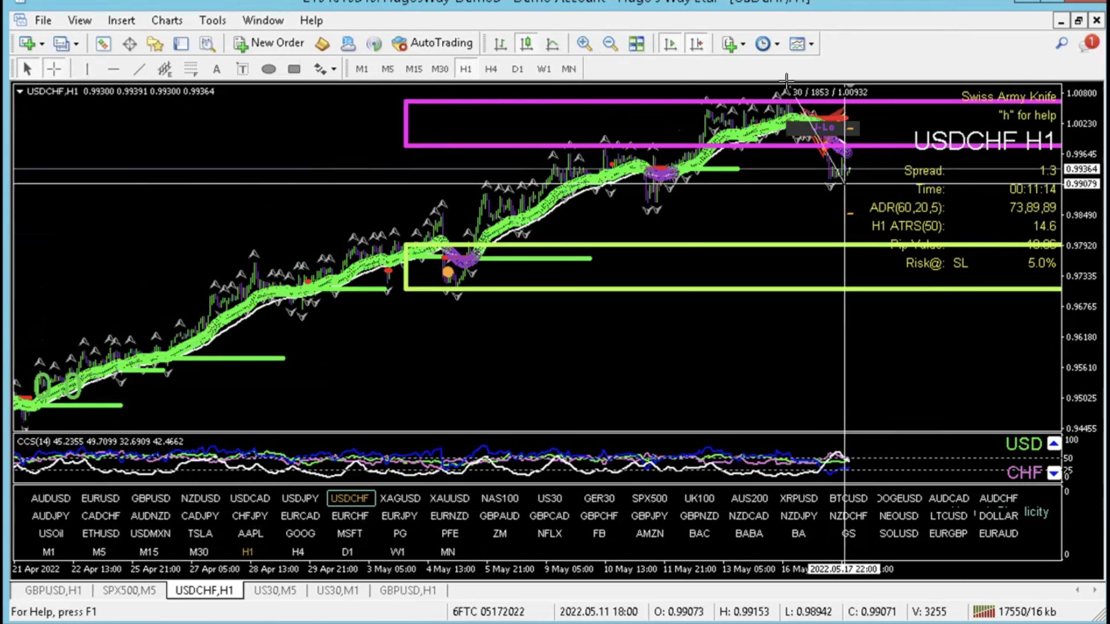
Measure from the latest USDCHF candles back to the early-May swing low and to the late-April price near the moving average
left_click_drag(786, 81, 387, 290)
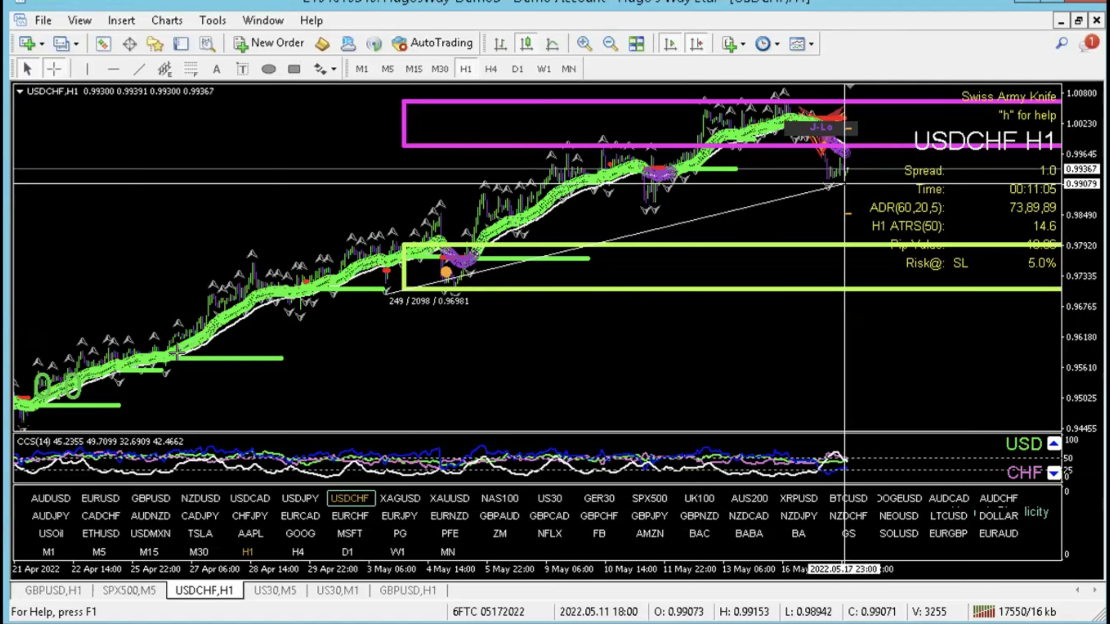
left_click_drag(177, 353, 176, 353)
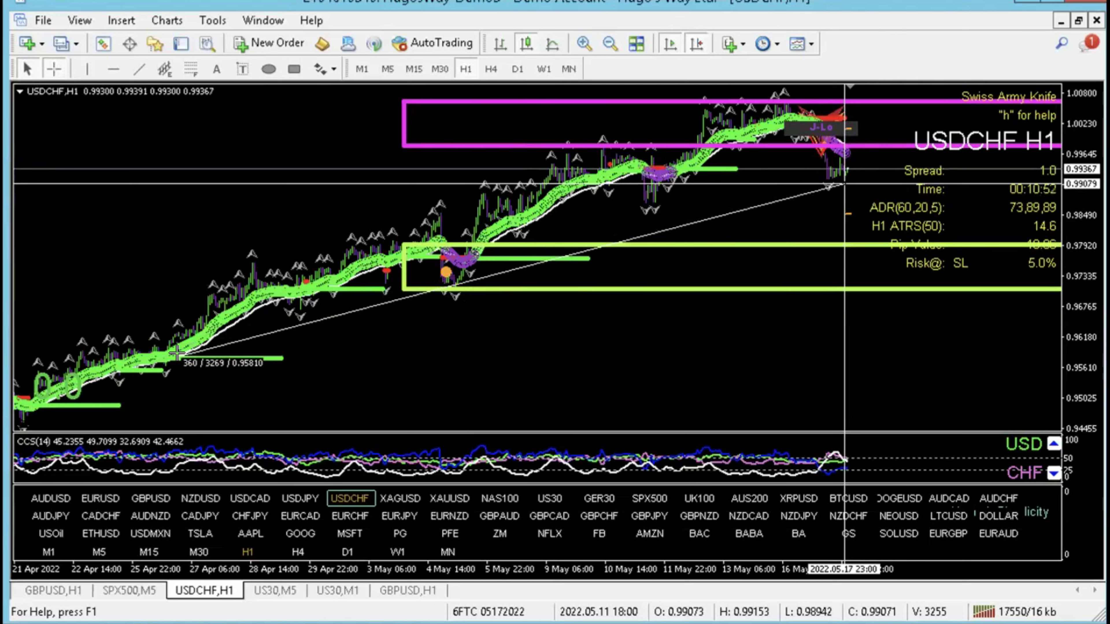
left_click_drag(176, 352, 176, 352)
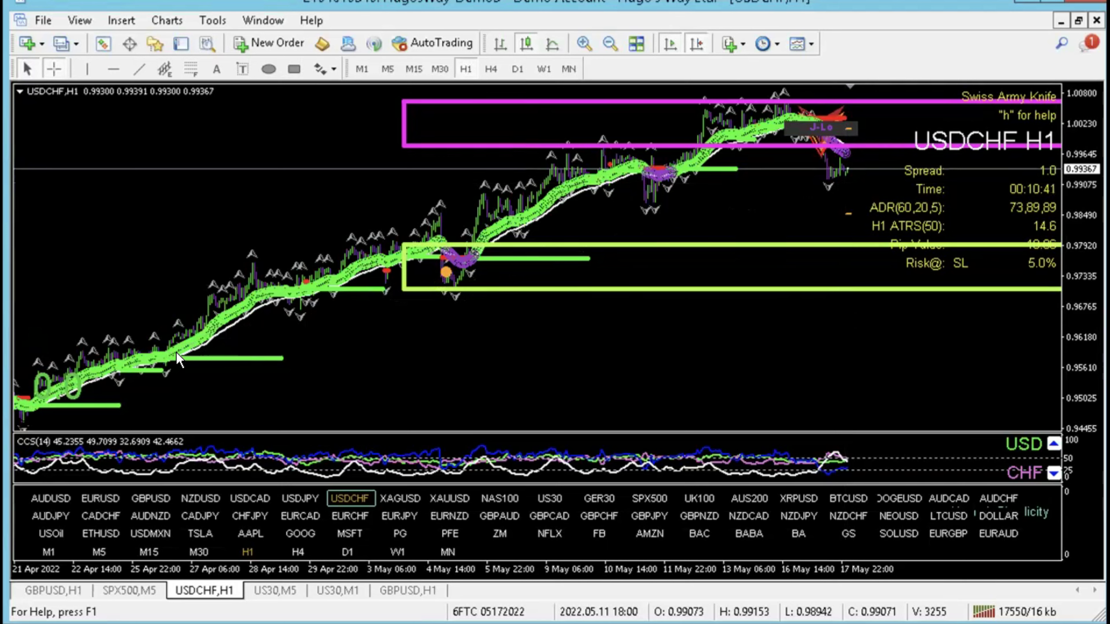
mouse_move(176, 353)
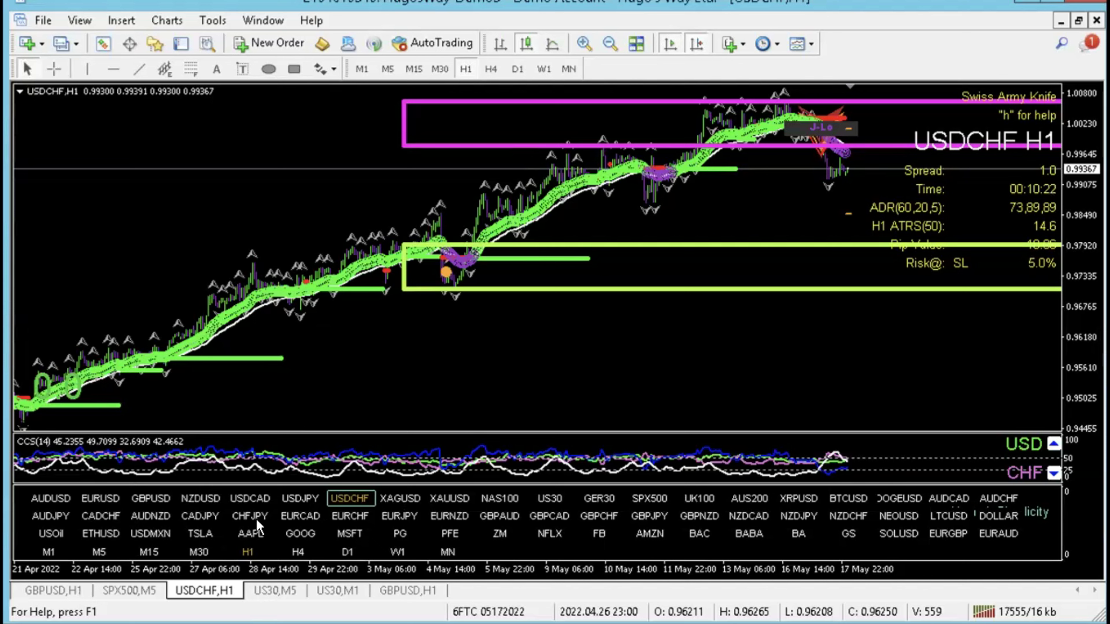
Switch to the EURCAD H1 chart in a wider view and measure from current price to the upper red line and the lime zone's lower edge
left_click(296, 514)
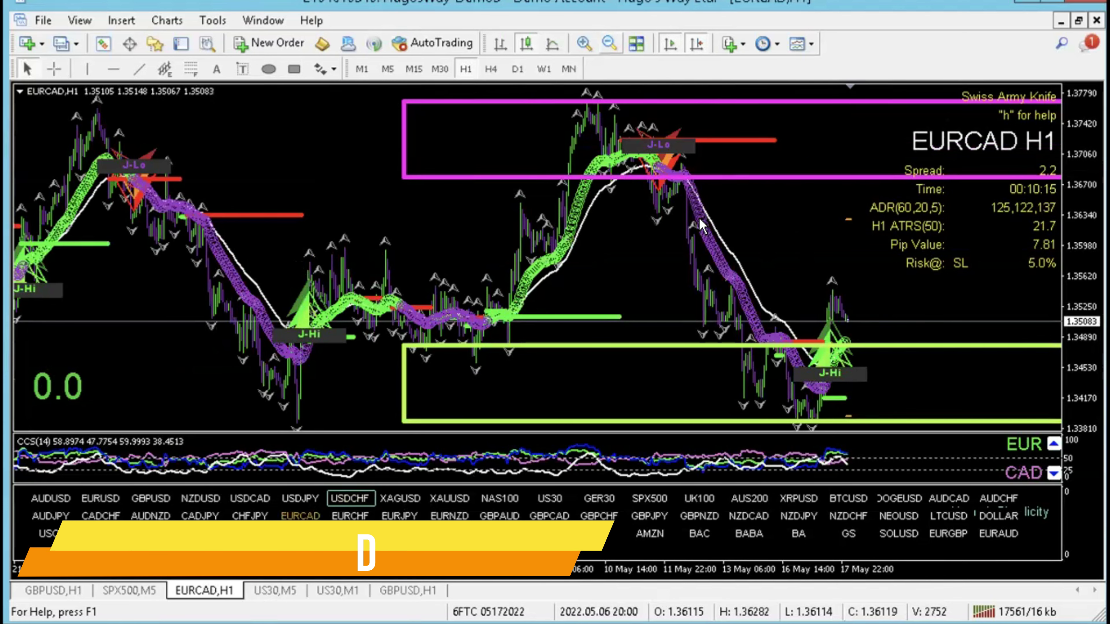
key("minus")
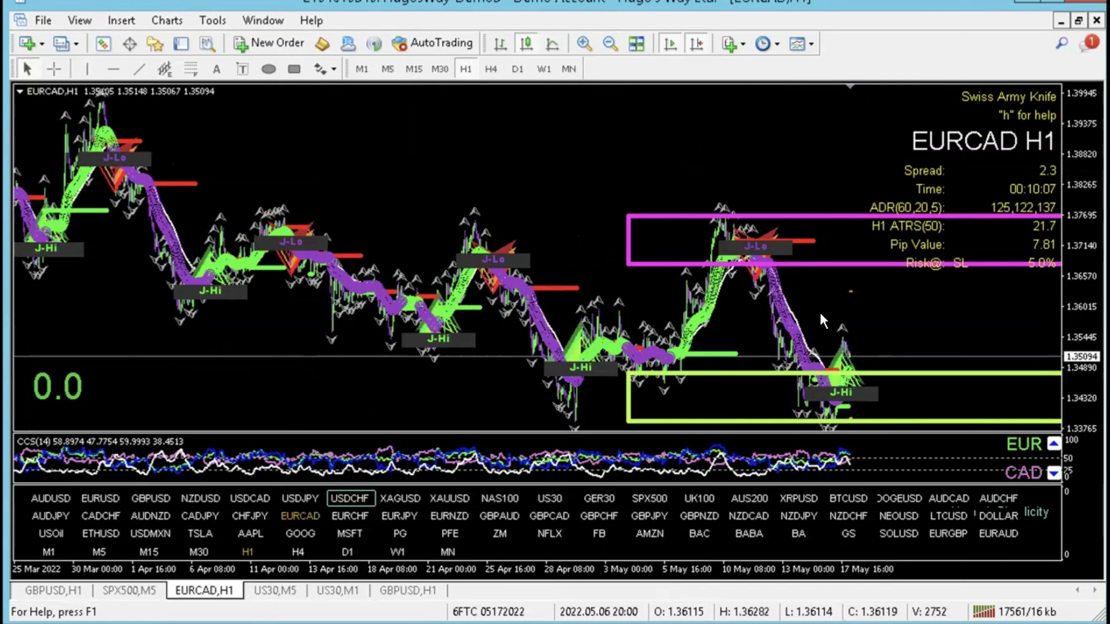
middle_click(867, 353)
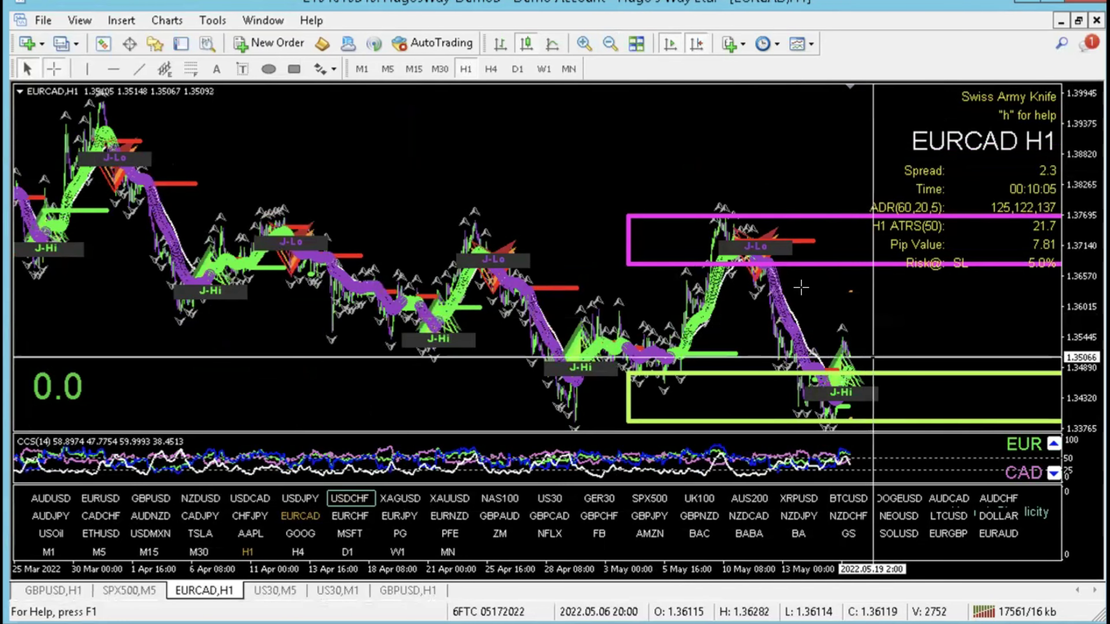
left_click_drag(794, 240, 796, 237)
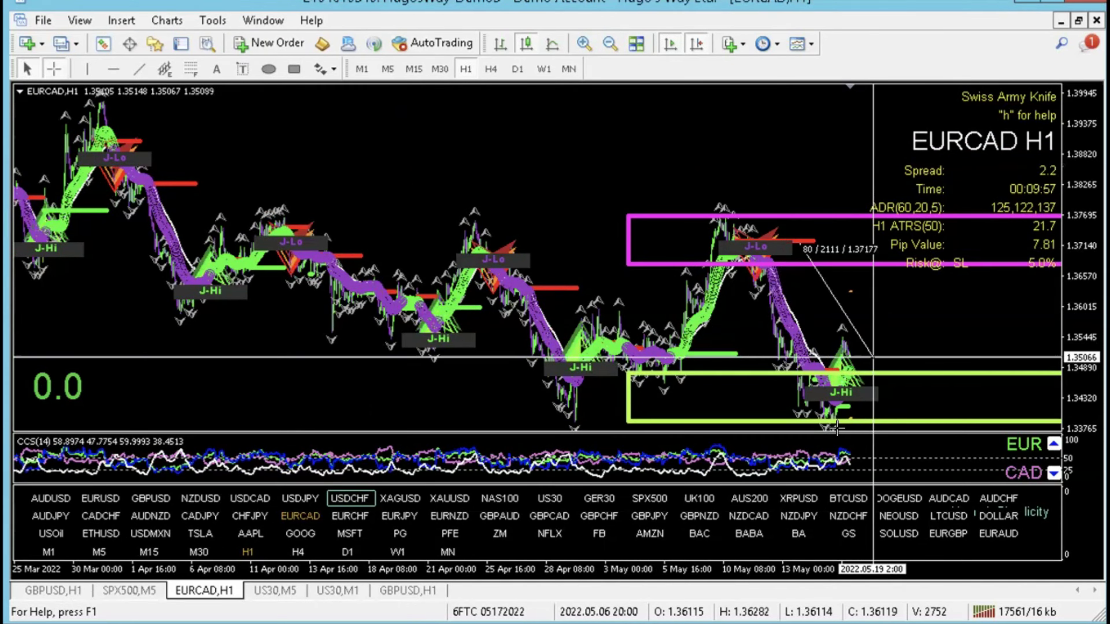
left_click_drag(837, 428, 836, 428)
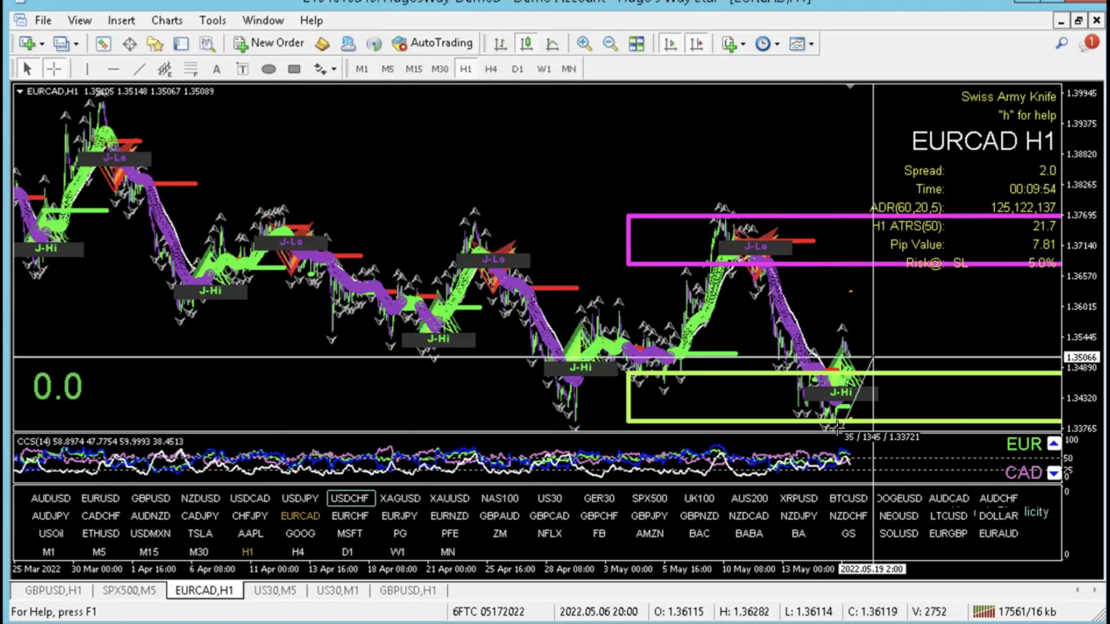
Enlarge the EURCAD candles and measure from the latest candle down to the upper edge of the lime zone
double_click(576, 44)
left_click(577, 44)
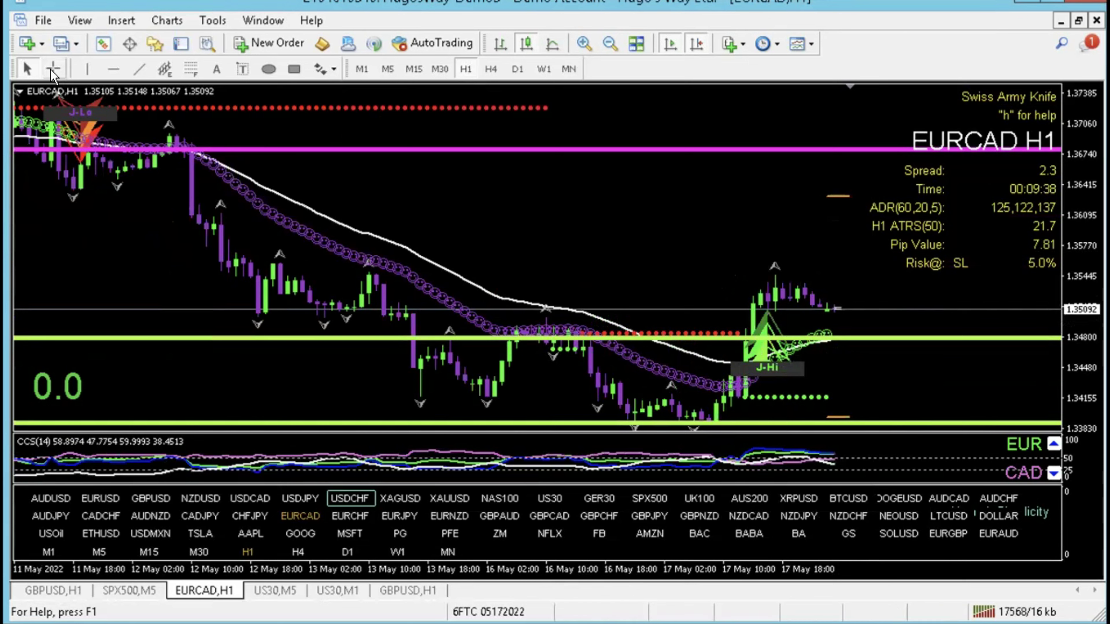
key("ctrl+f")
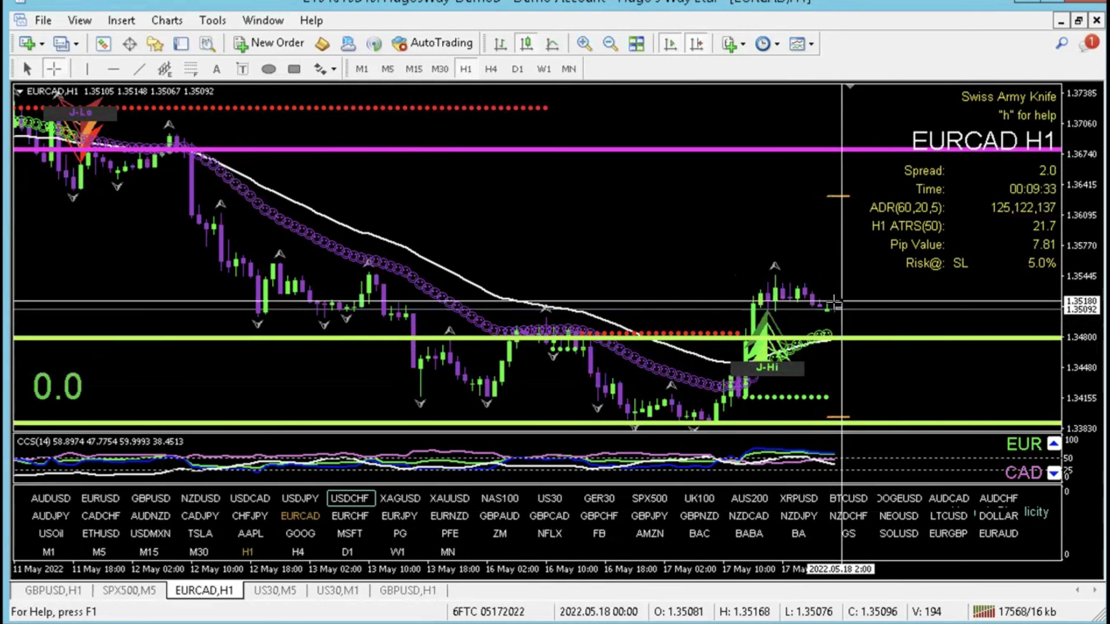
left_click_drag(834, 305, 858, 341)
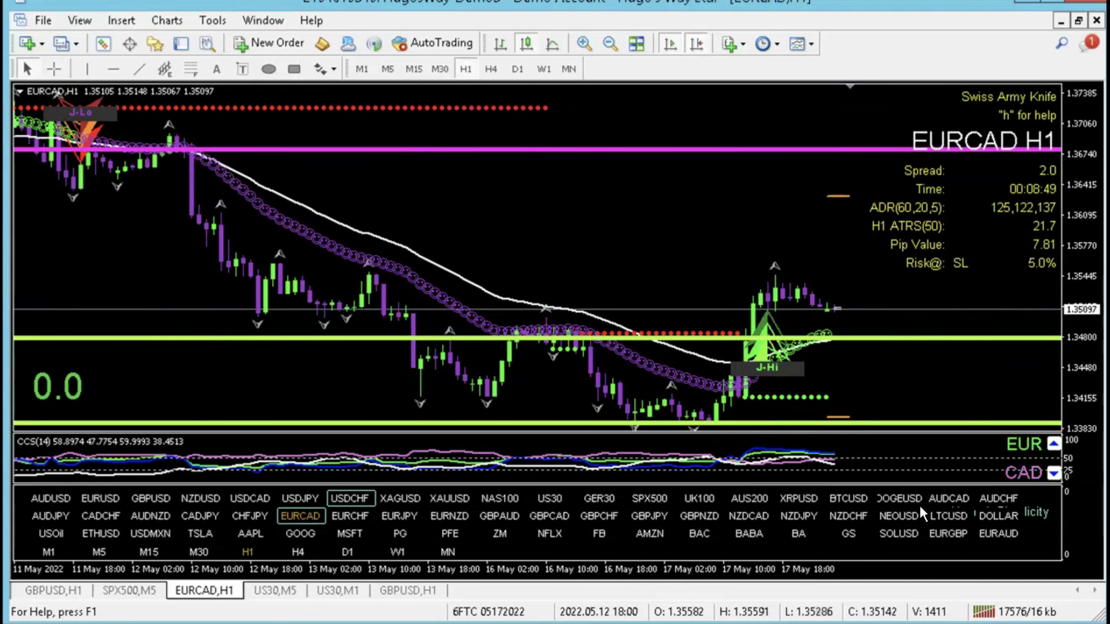
Switch to the NZDCAD H1 chart in a wider view and measure from the recent high to the late-April red line and the lime zone's lower edge
left_click(749, 514)
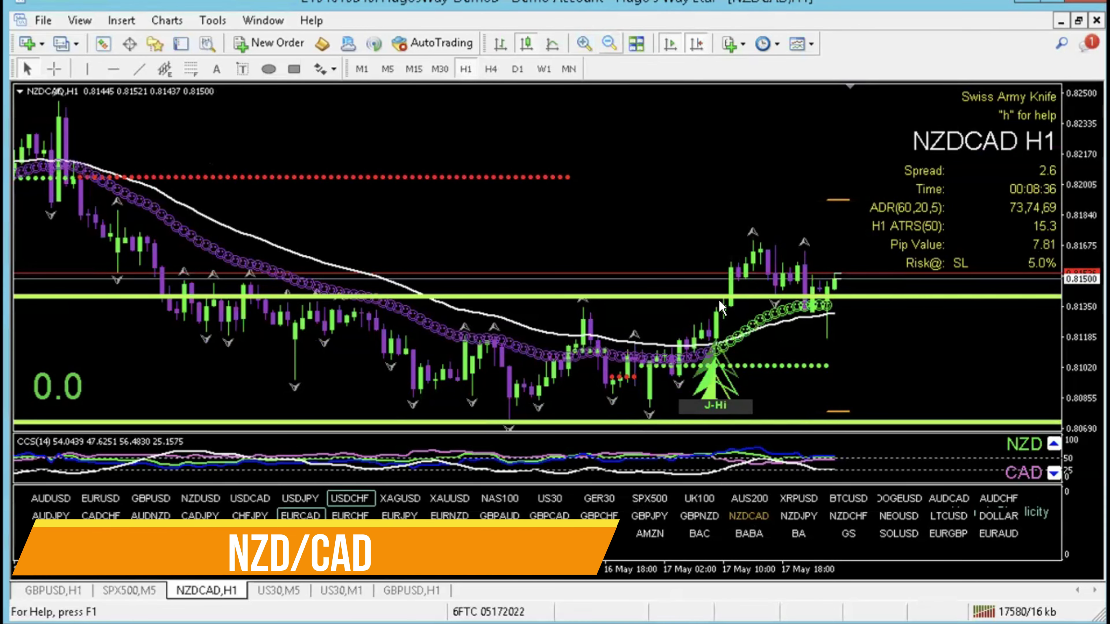
key("minus")
key("minus")
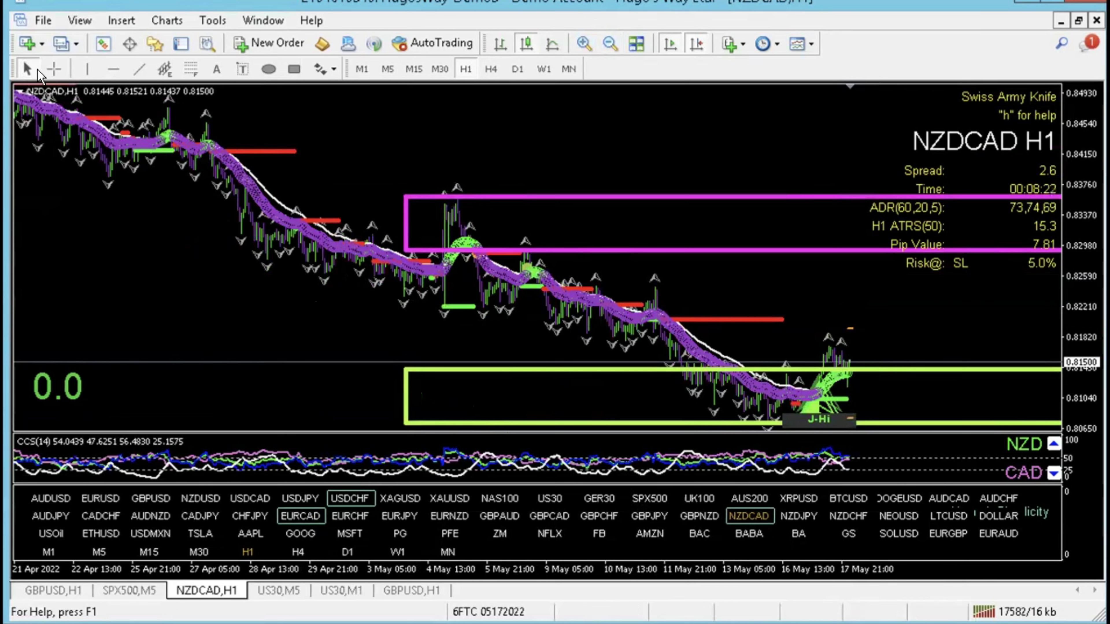
middle_click(861, 343)
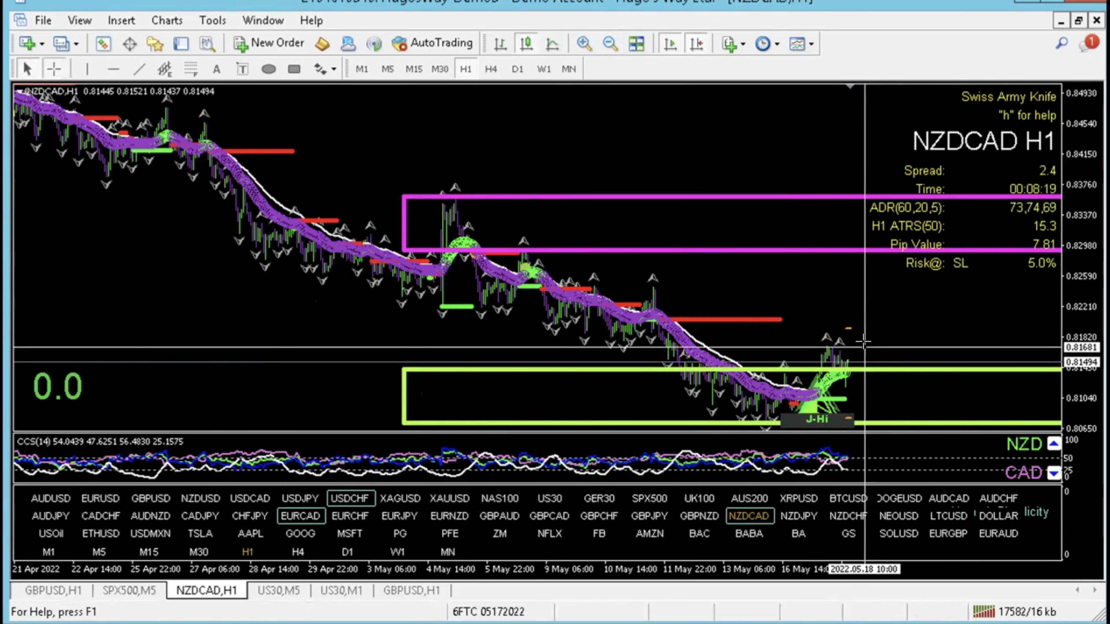
left_click_drag(282, 152, 261, 150)
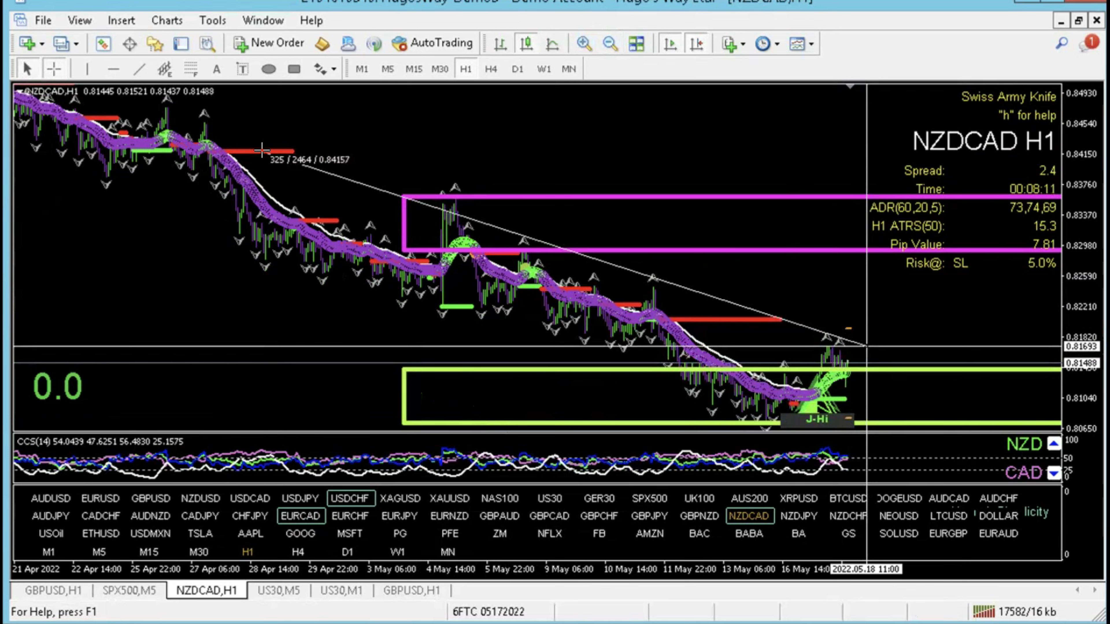
left_click_drag(261, 150, 871, 426)
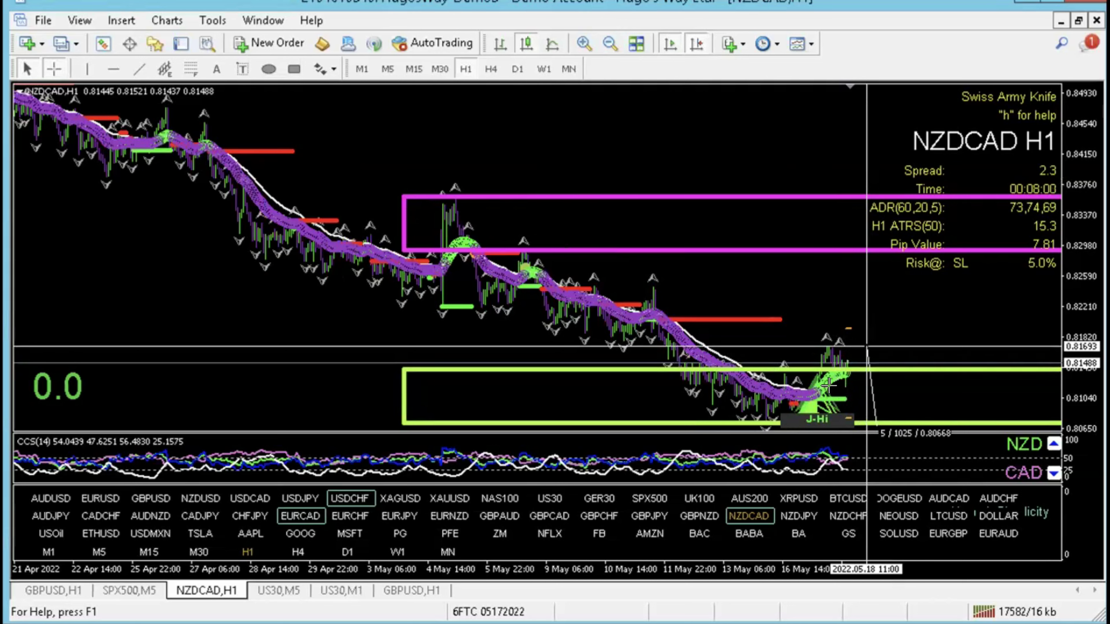
left_click_drag(871, 426, 872, 426)
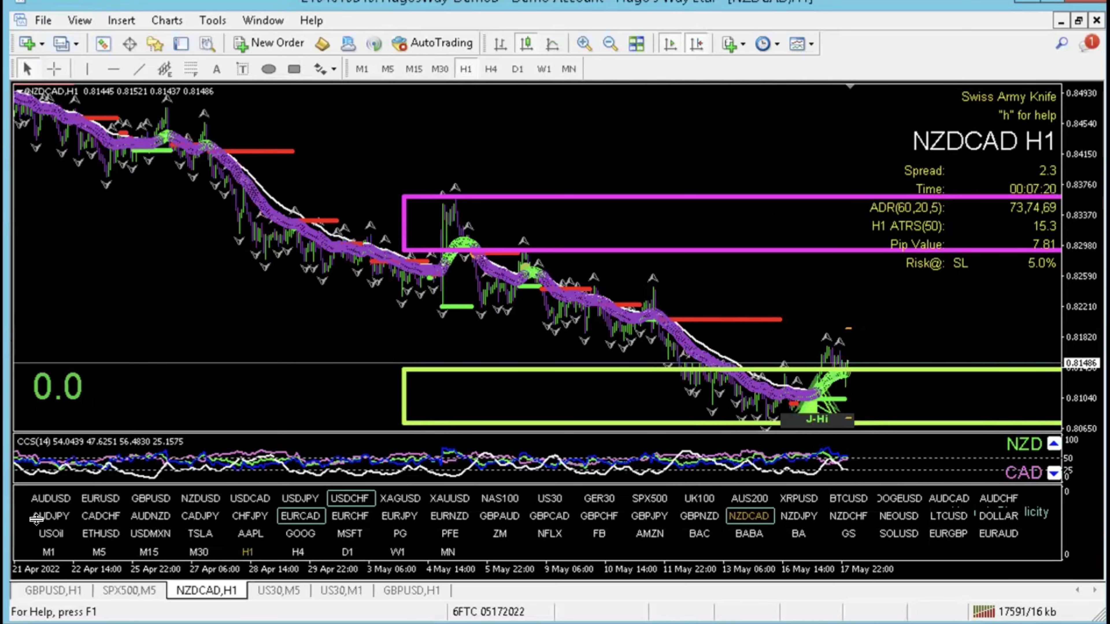
Switch to the AUDUSD H1 chart in a wider view and measure from current price up to the lower edge of the magenta zone
left_click(51, 499)
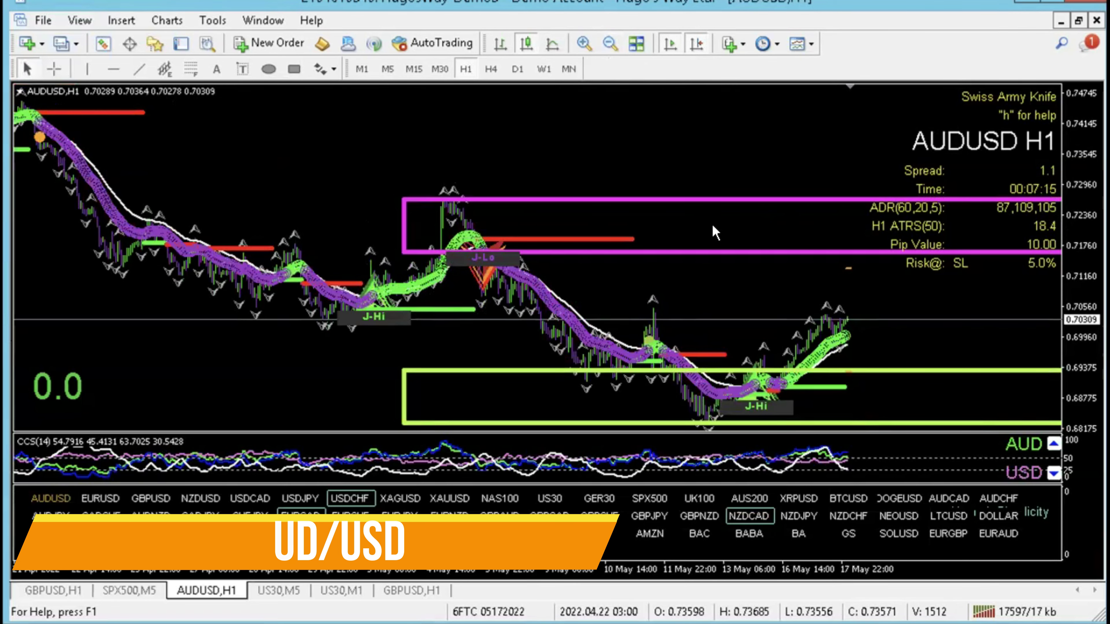
key("minus")
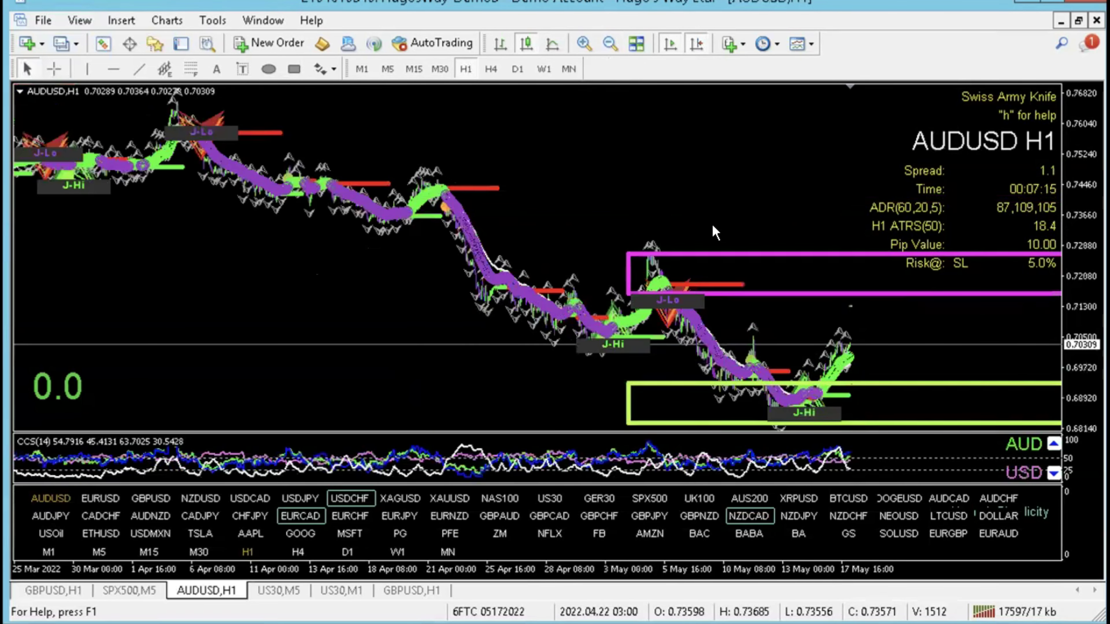
key("Left")
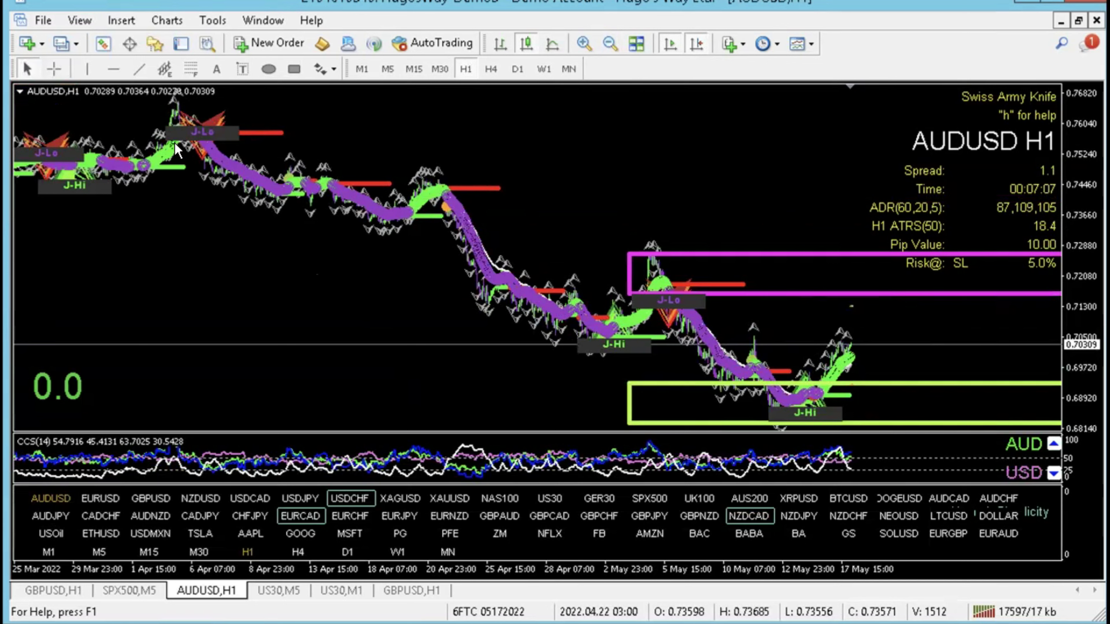
key("Right")
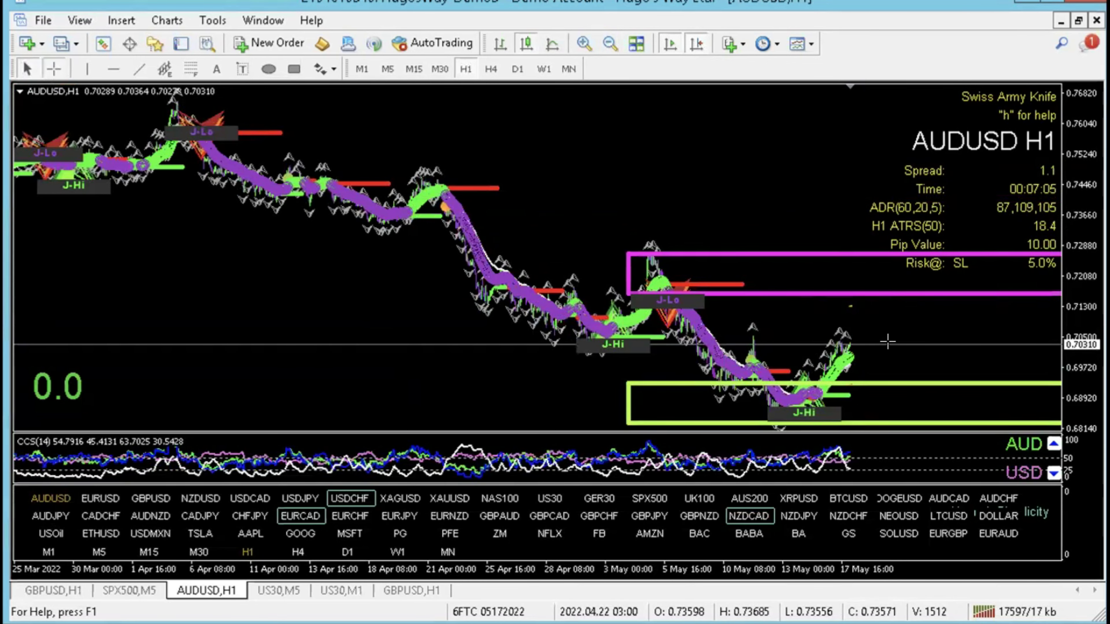
key("ctrl+f")
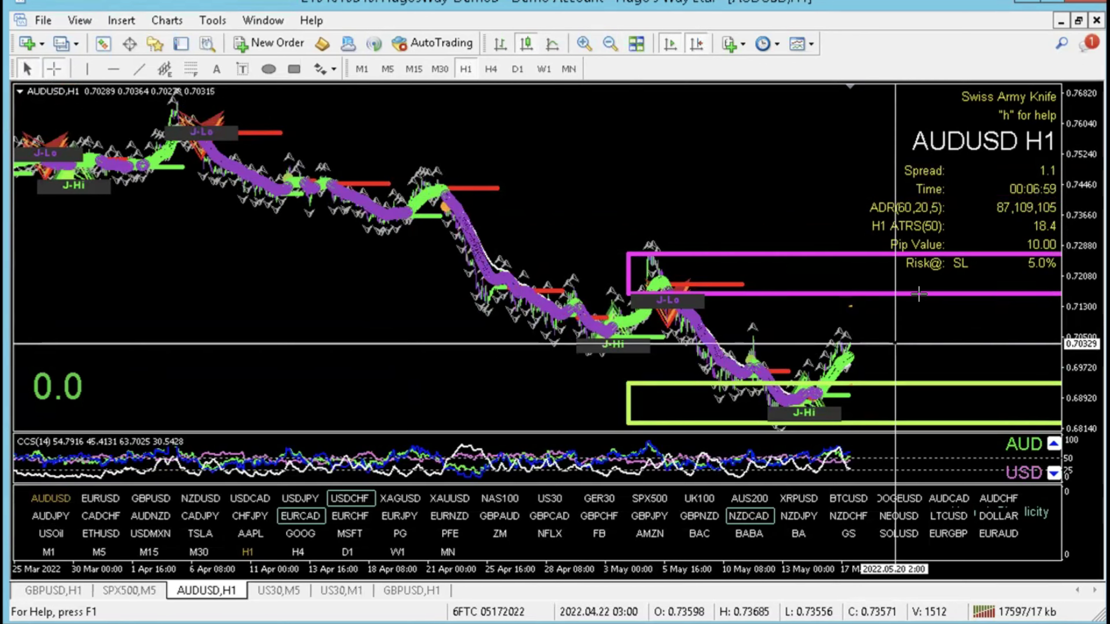
left_click_drag(918, 293, 917, 290)
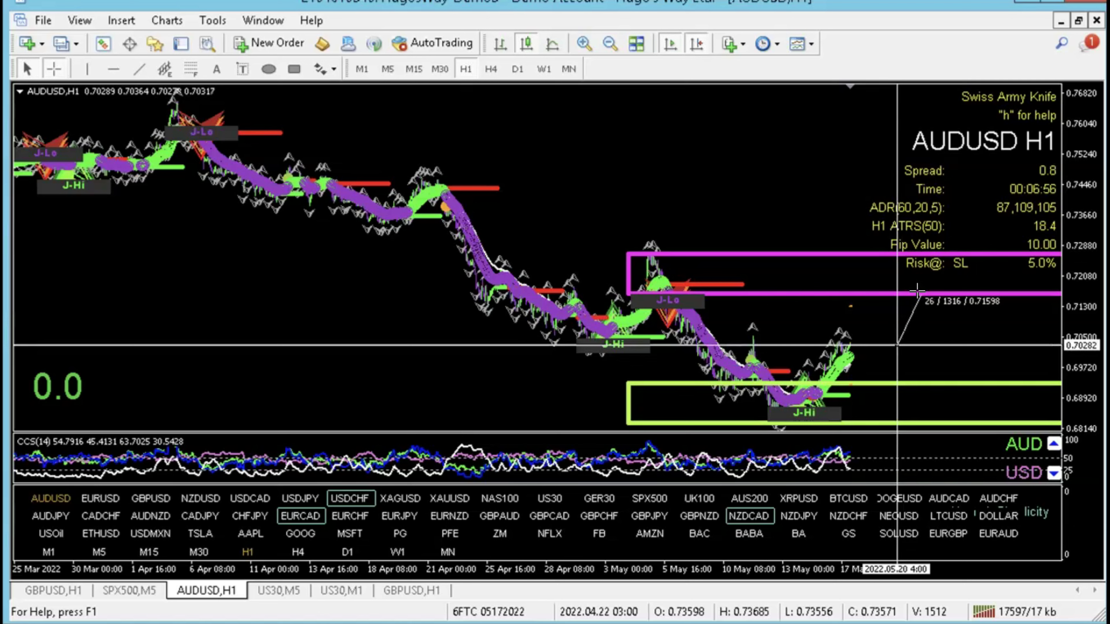
left_click_drag(917, 290, 917, 290)
left_click(1001, 213)
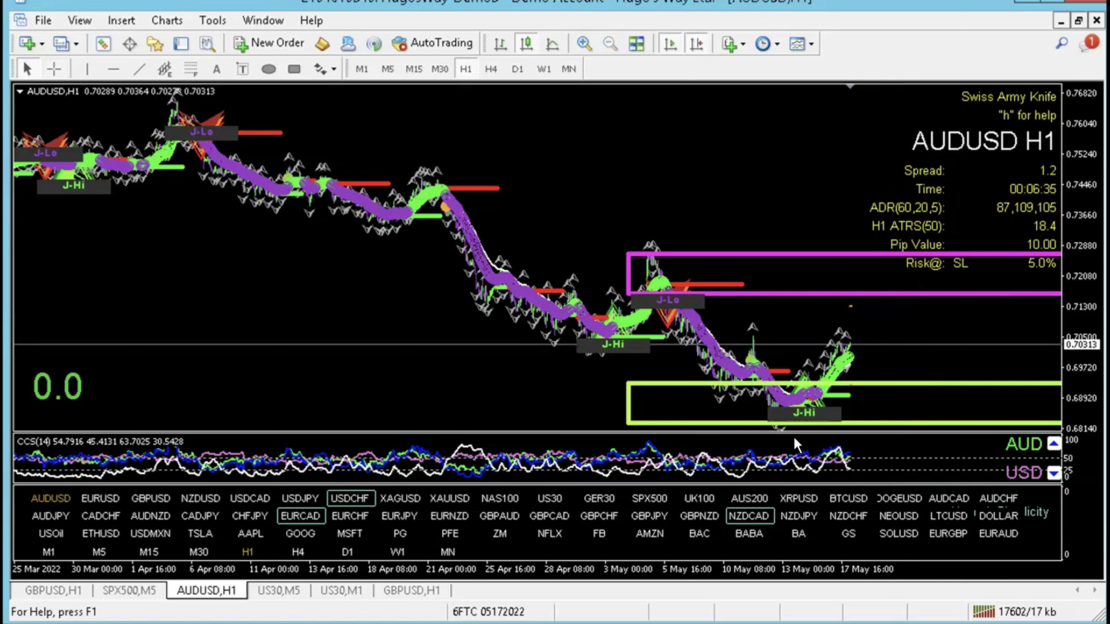
Measure again on AUDUSD from 0.70425, just above the latest candles, up to the magenta zone's lower edge
key("ctrl+f")
scroll(854, 347, "up", 1)
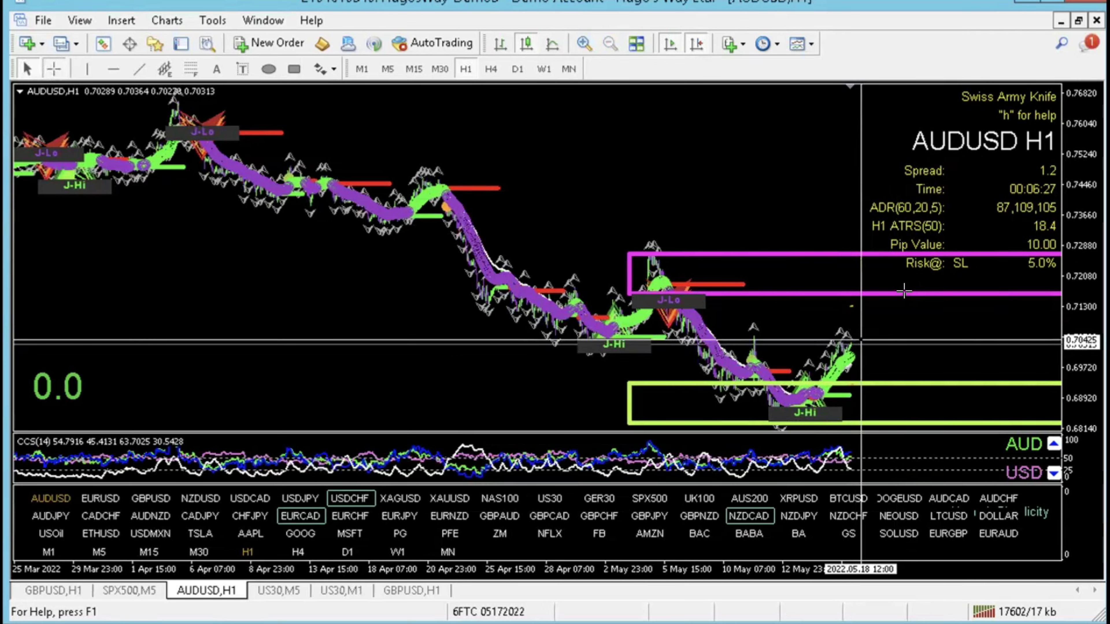
left_click_drag(860, 340, 903, 291)
left_click_drag(904, 292, 904, 290)
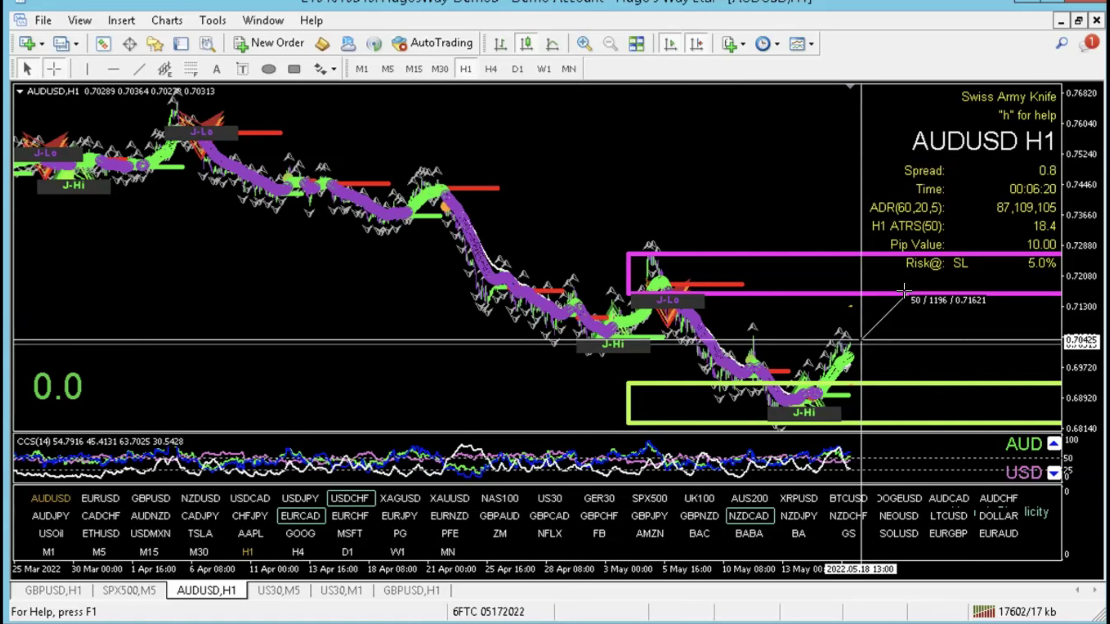
left_click_drag(903, 290, 905, 296)
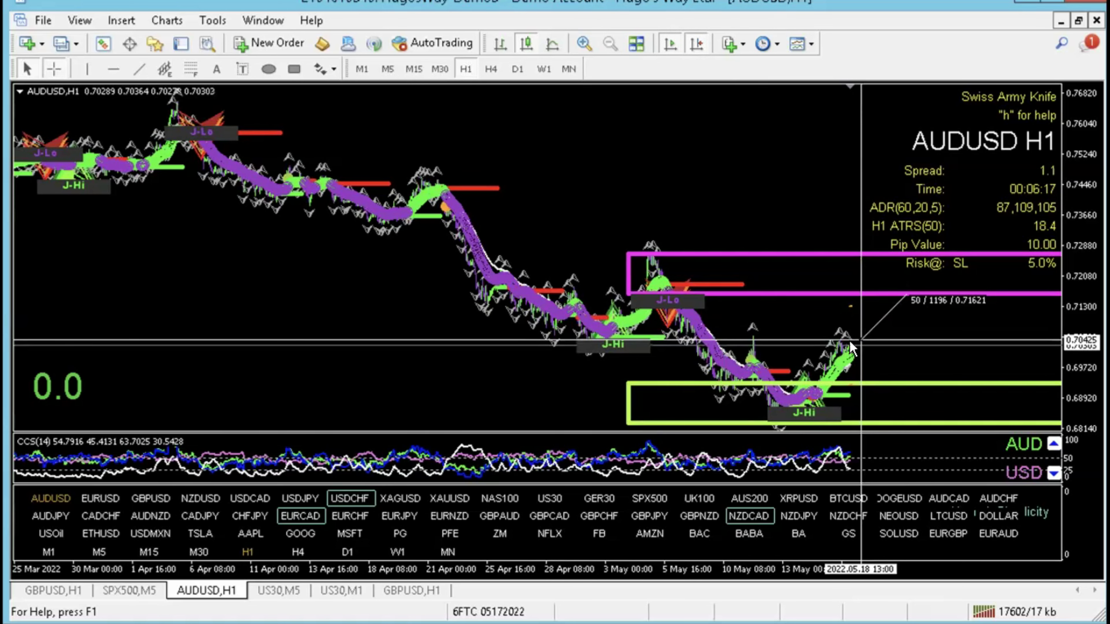